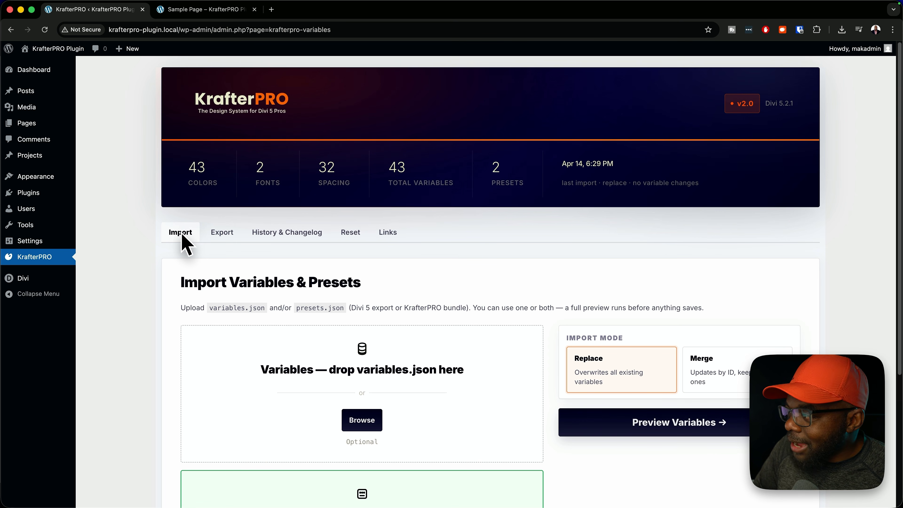
pyautogui.scroll(-5, 182, 241)
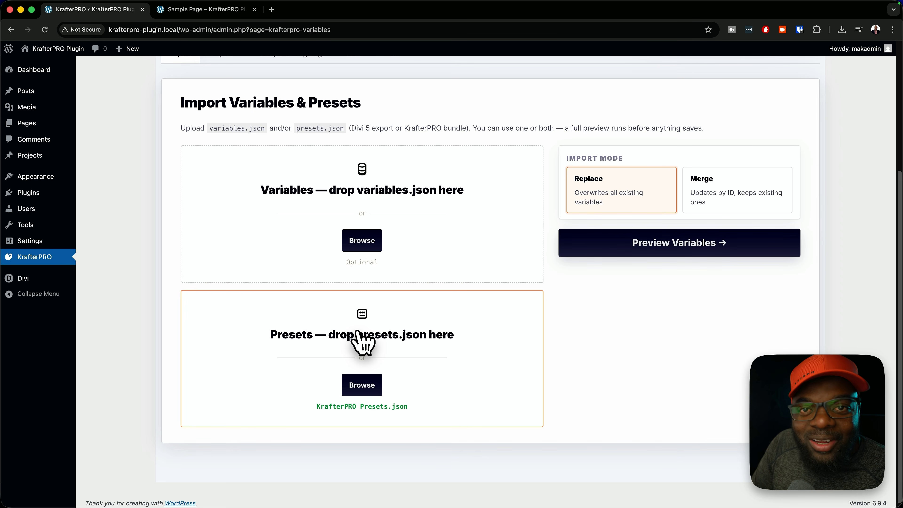
pyautogui.moveTo(359, 342); pyautogui.dragTo(472, 370)
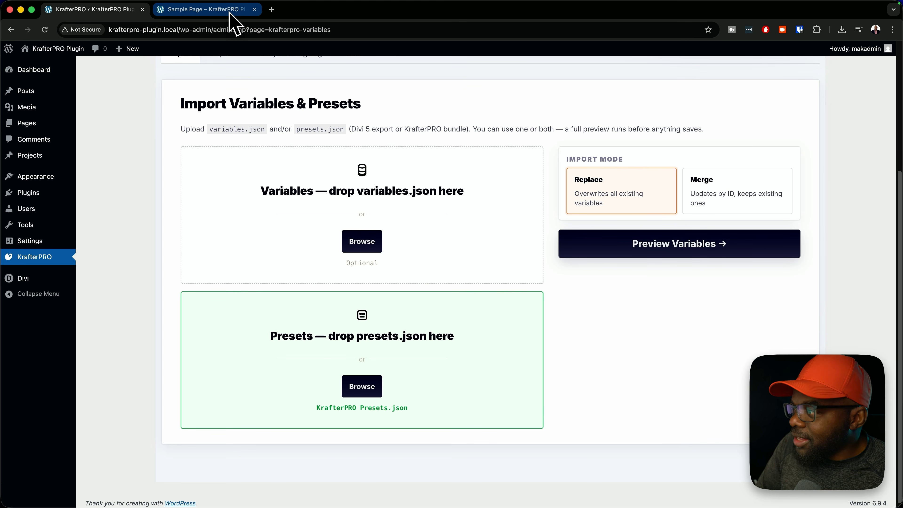
# - Switch to the Divi builder on Sample Page, view the Preset Manager's export and import options, and close them
pyautogui.click(235, 15)
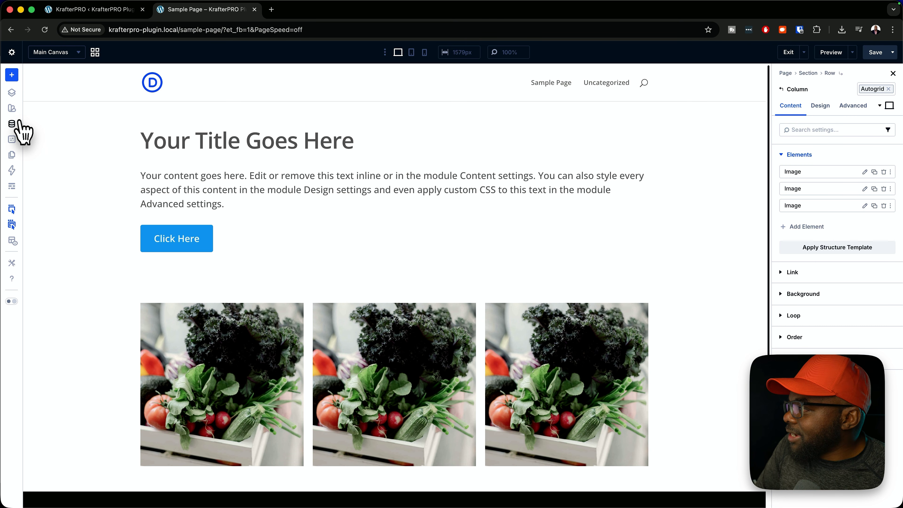
pyautogui.click(12, 139)
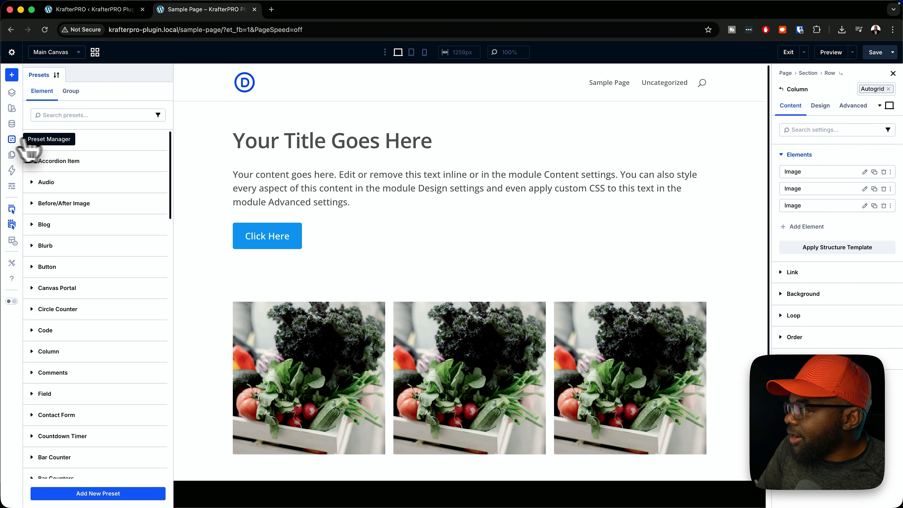
pyautogui.click(56, 75)
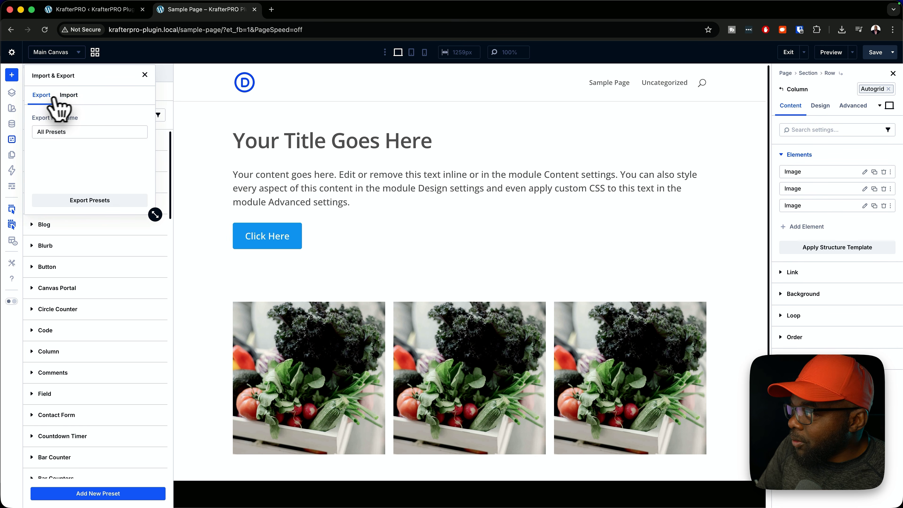
pyautogui.click(67, 95)
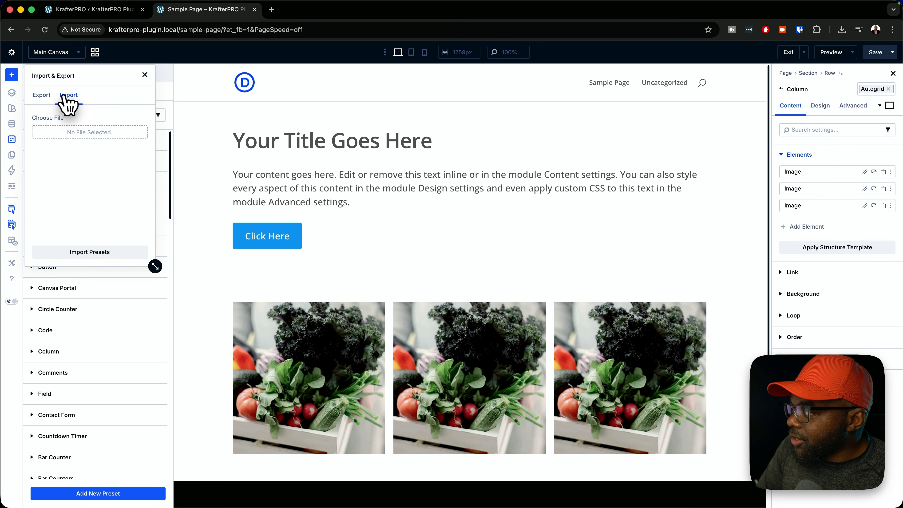
pyautogui.click(145, 75)
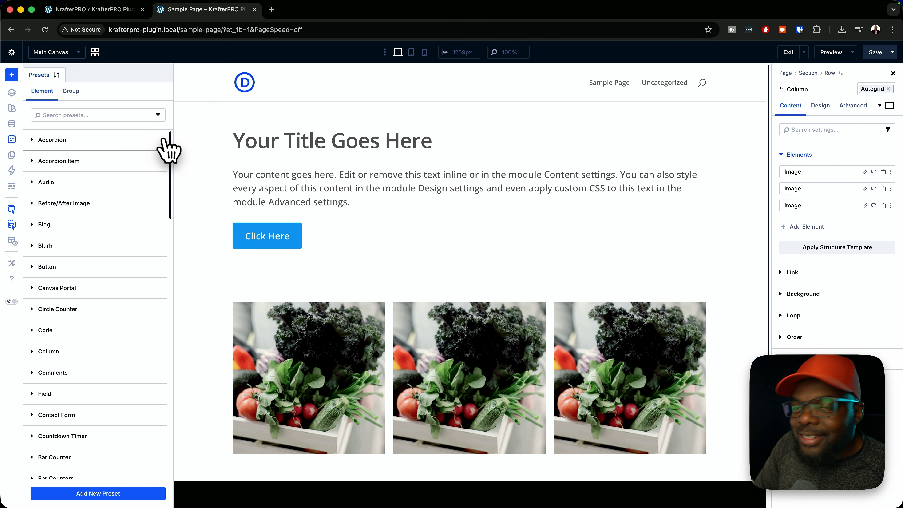
# - Return to the KrafterPRO admin page and view its Export section for downloading the variables JSON
pyautogui.click(114, 11)
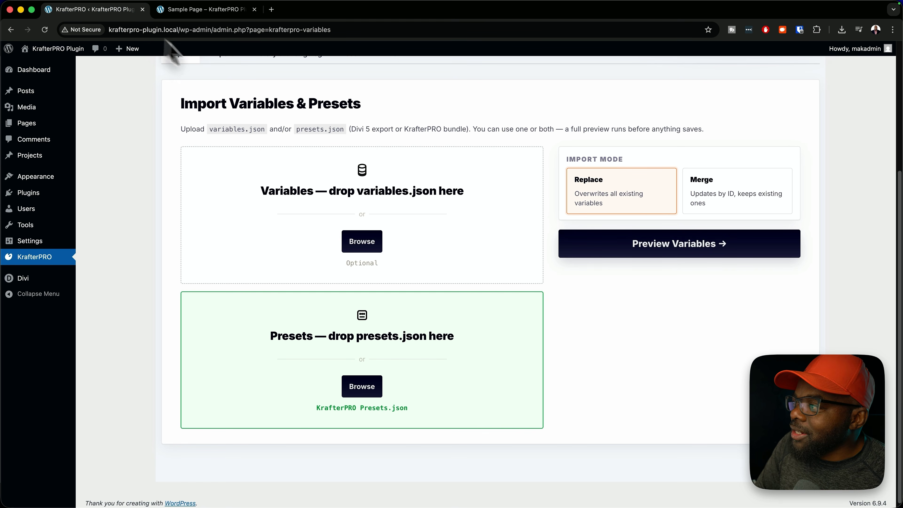
pyautogui.scroll(1, 170, 210)
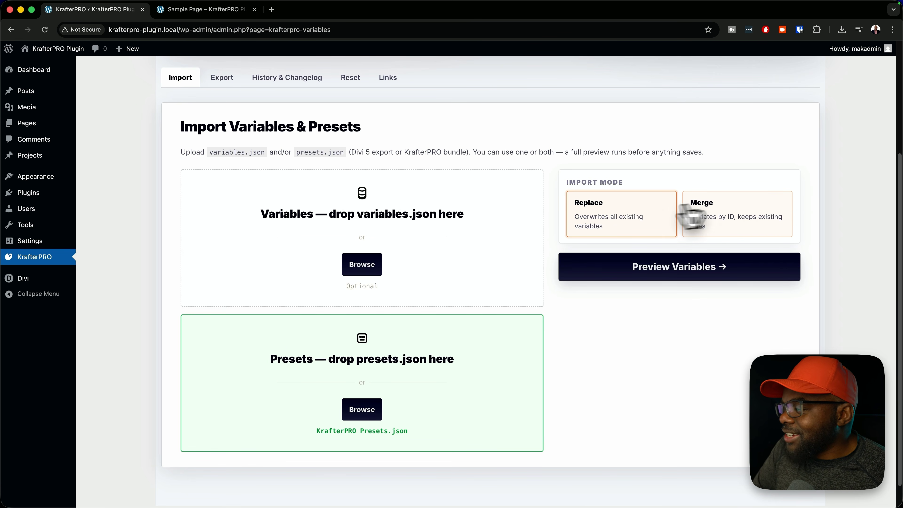
pyautogui.scroll(1, 519, 258)
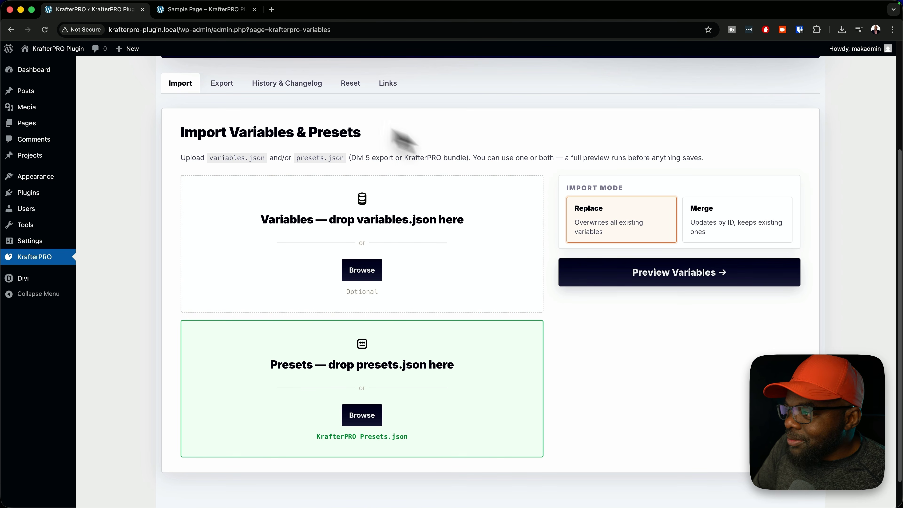
pyautogui.scroll(5, 597, 360)
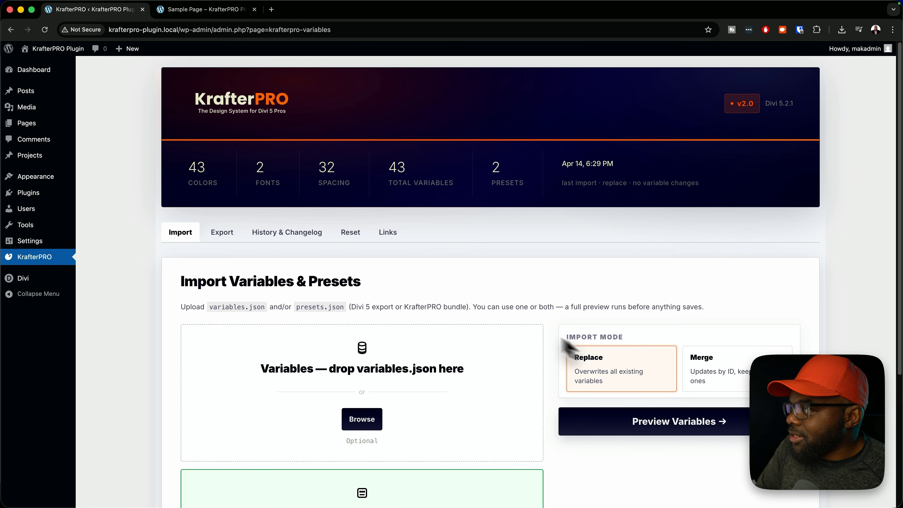
pyautogui.click(228, 238)
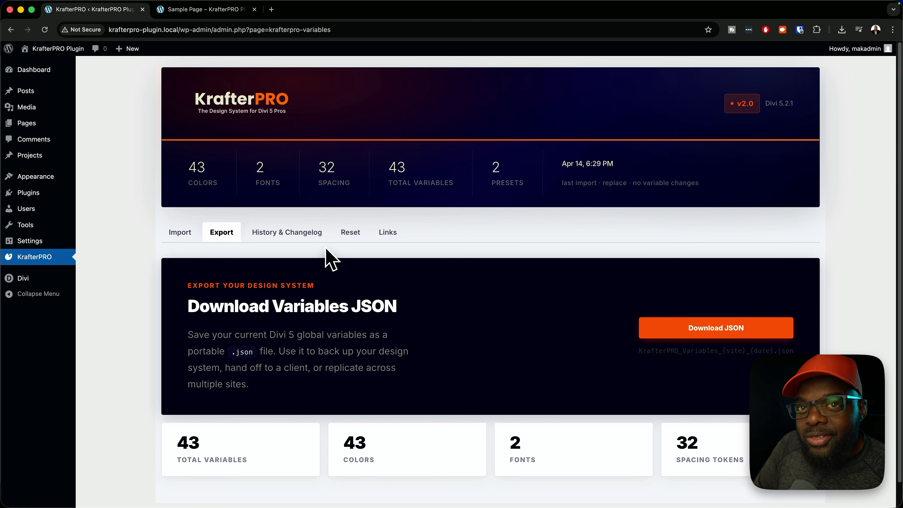
# - Open History & Changelog and look through the version history snapshots and their rollback options
pyautogui.click(287, 235)
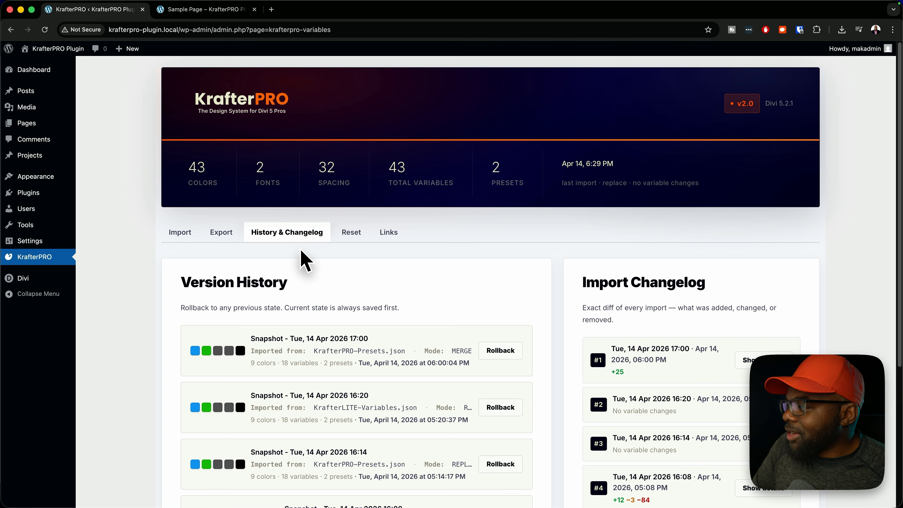
pyautogui.scroll(-3, 409, 363)
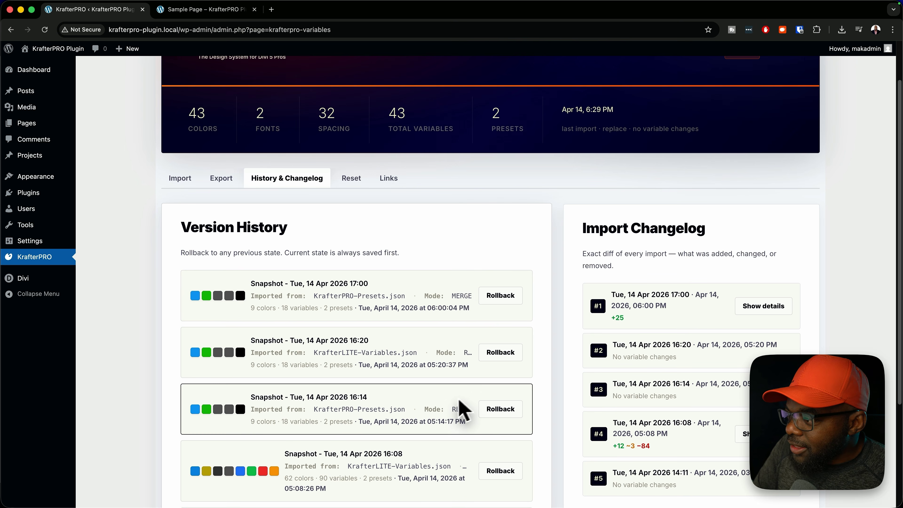
pyautogui.scroll(-5, 475, 447)
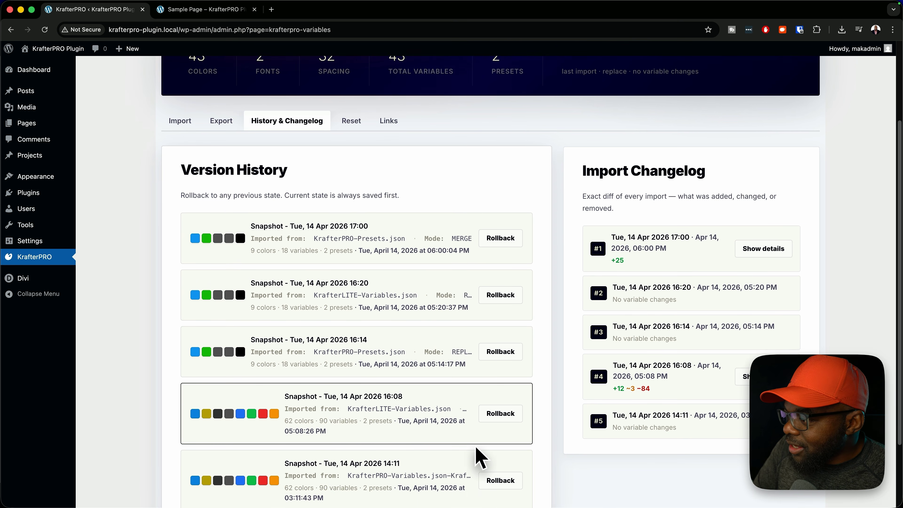
pyautogui.scroll(4, 455, 411)
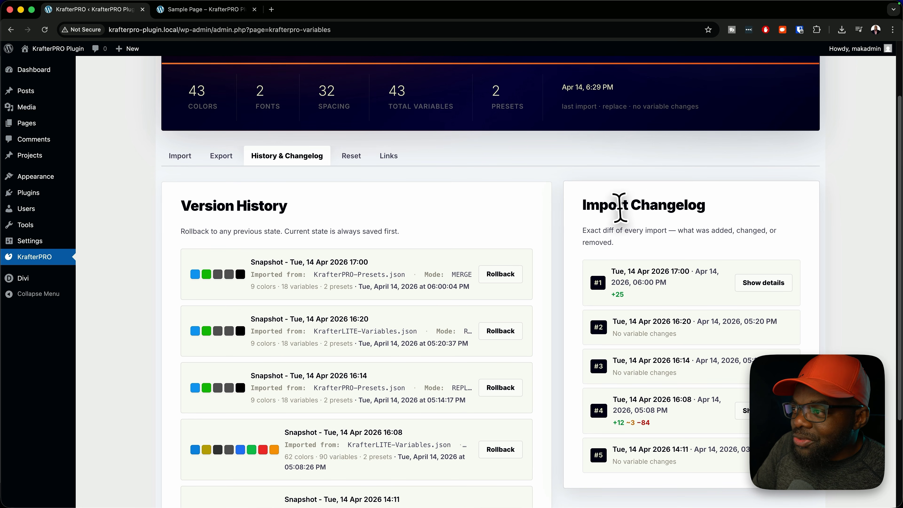
# - Expand the details of import changelog entry #1 and read through its added variables
pyautogui.click(768, 285)
pyautogui.scroll(-1, 775, 343)
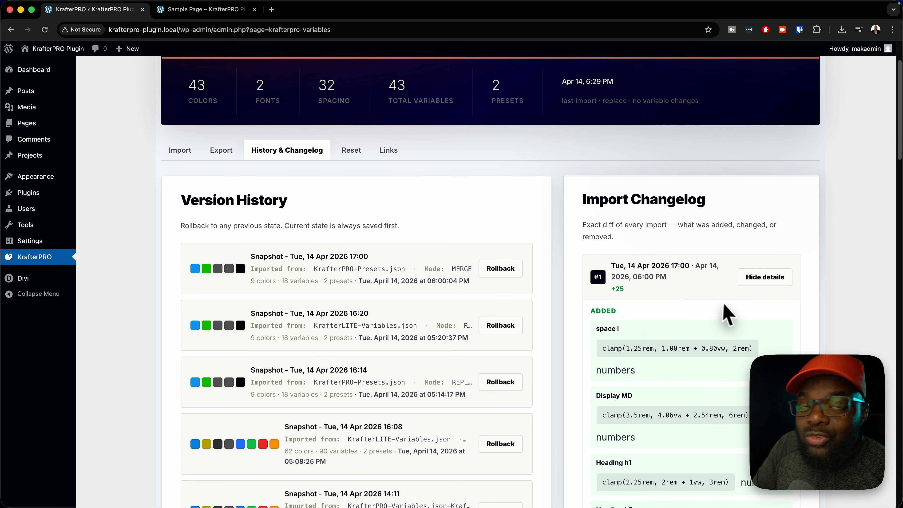
pyautogui.scroll(-3, 746, 327)
pyautogui.scroll(-1, 746, 327)
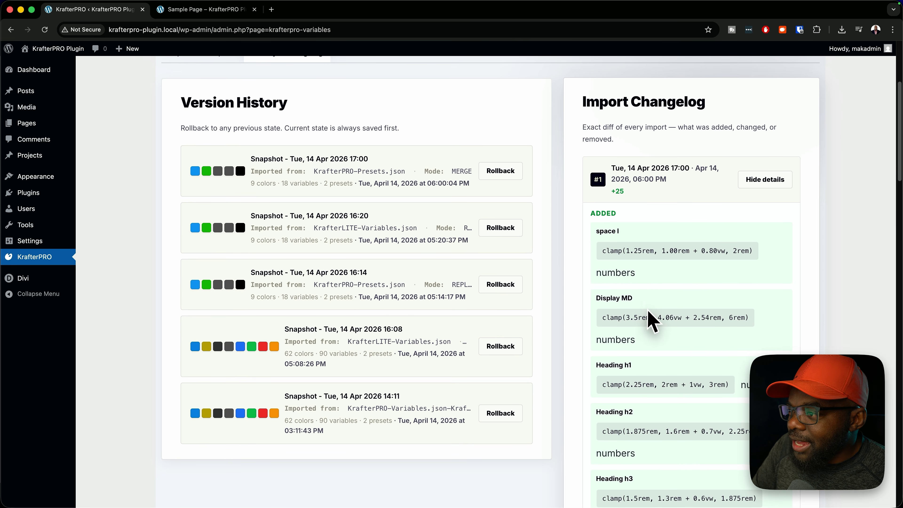
pyautogui.scroll(-2, 649, 313)
pyautogui.scroll(-15, 661, 328)
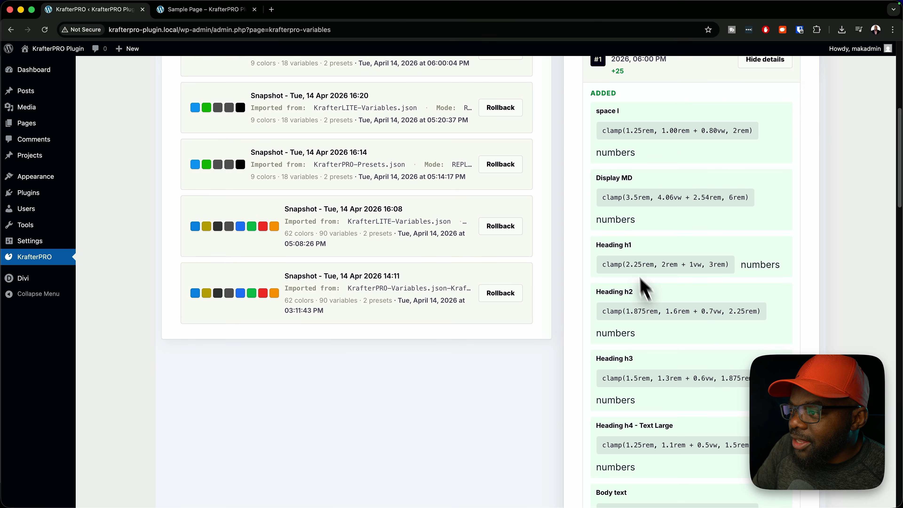
pyautogui.scroll(-15, 653, 350)
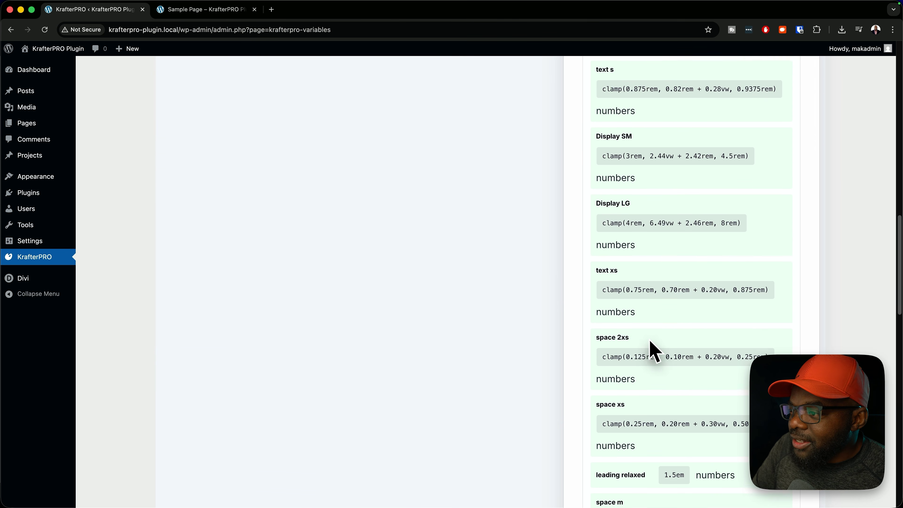
pyautogui.scroll(-15, 653, 350)
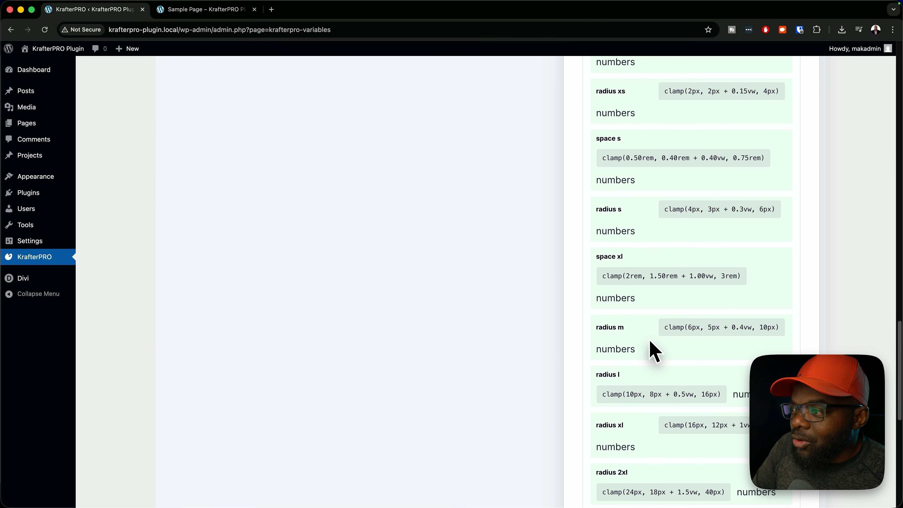
pyautogui.scroll(20, 653, 348)
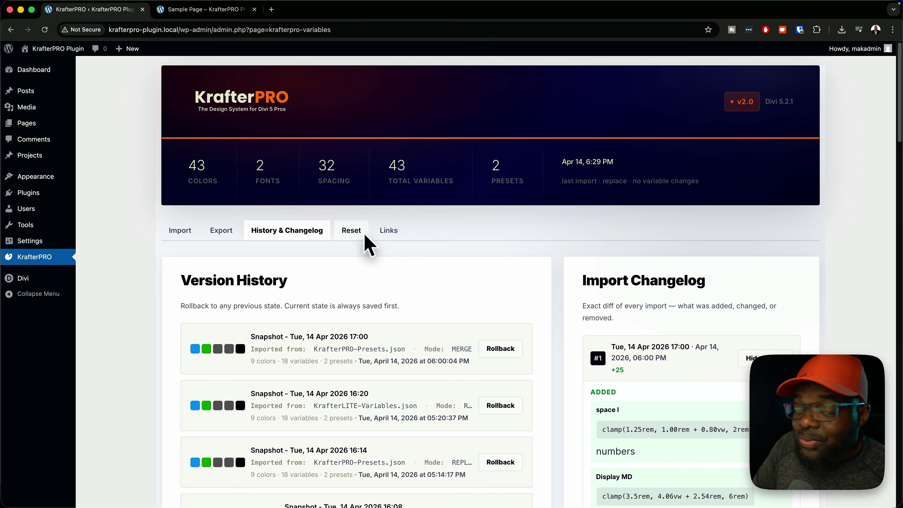
# - View the plugin's Reset options for deleting variables and presets, and its Links section
pyautogui.click(354, 233)
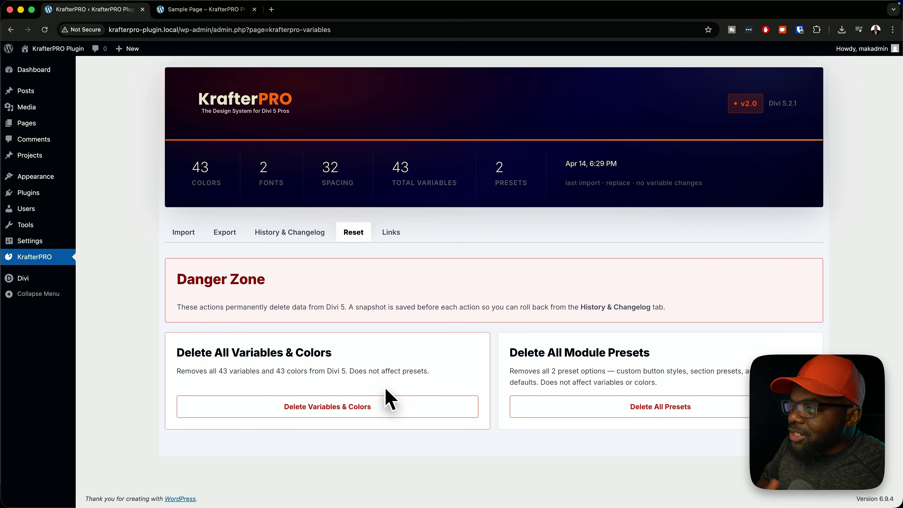
pyautogui.click(395, 238)
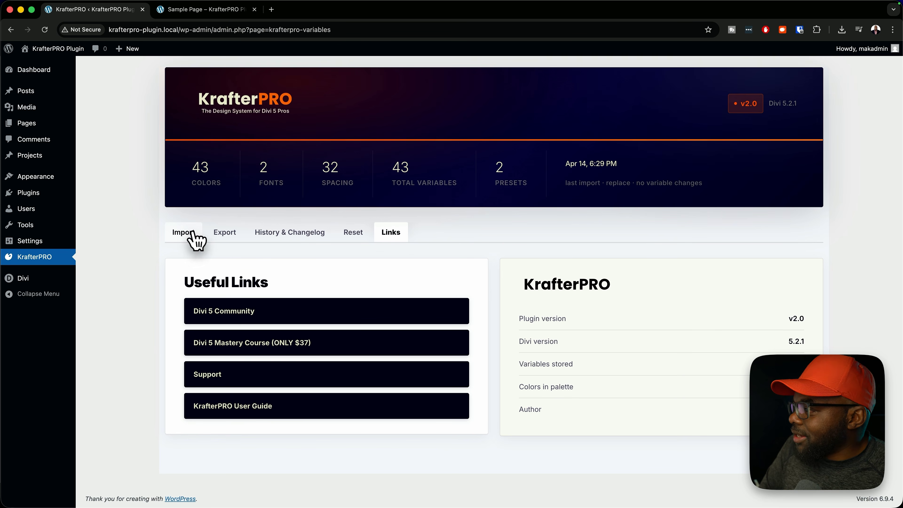
# - Load KrafterPRO Presets.json in the Import section, preview it in Replace mode and confirm the import
pyautogui.click(193, 238)
pyautogui.scroll(-5, 446, 347)
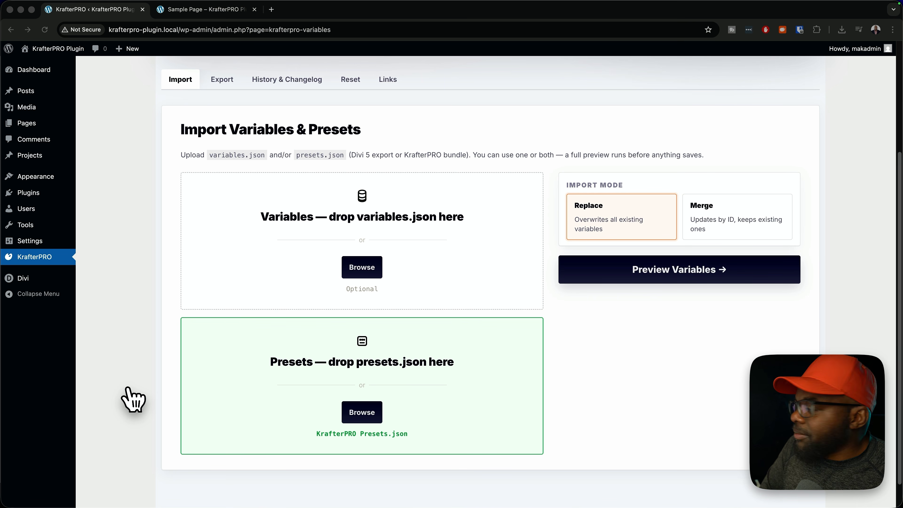
pyautogui.moveTo(133, 398); pyautogui.dragTo(341, 395)
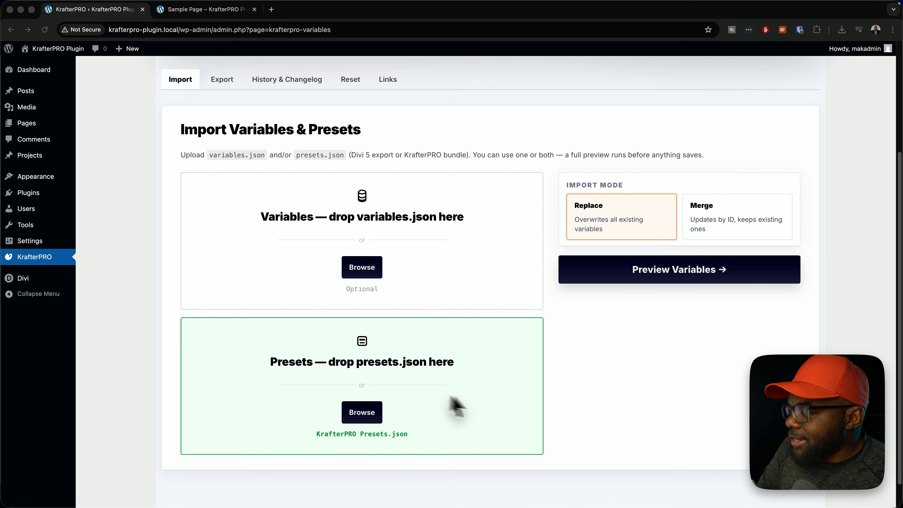
pyautogui.click(499, 374)
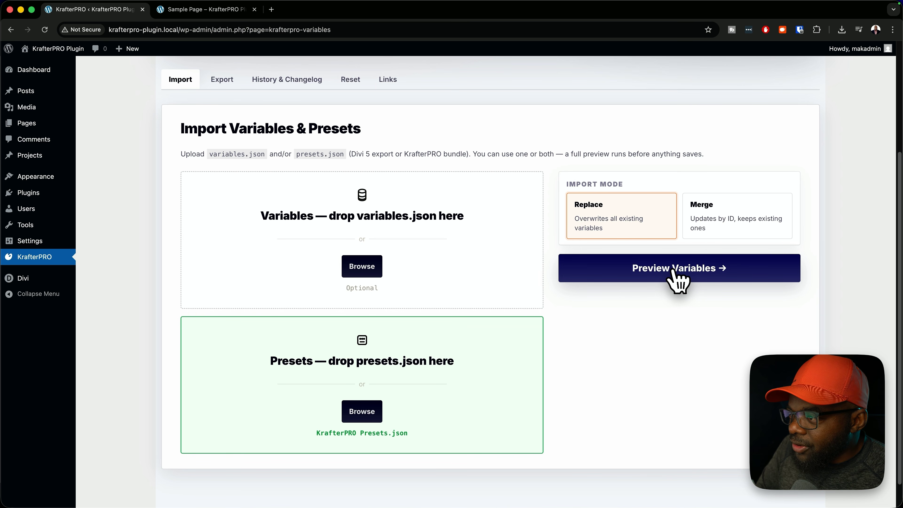
pyautogui.click(689, 274)
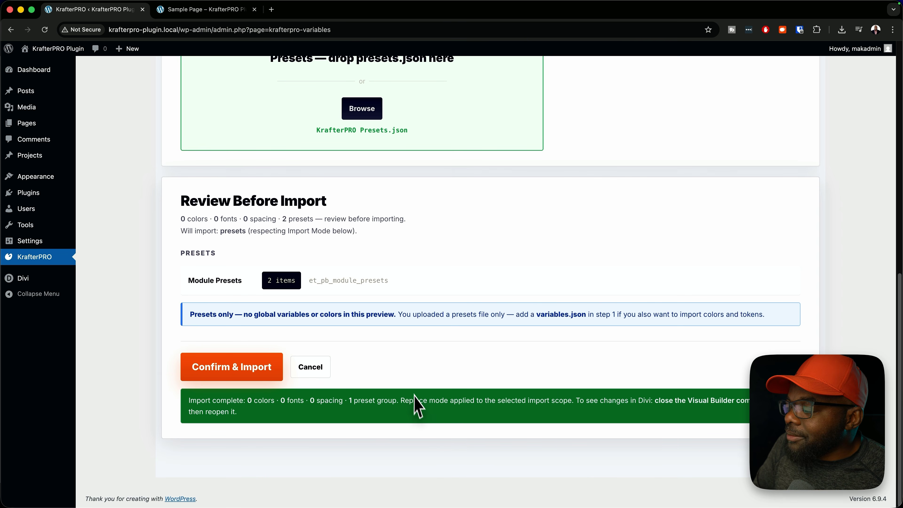
# - Switch to Sample Page in the Divi builder and view the presets available for the selected column
pyautogui.click(219, 10)
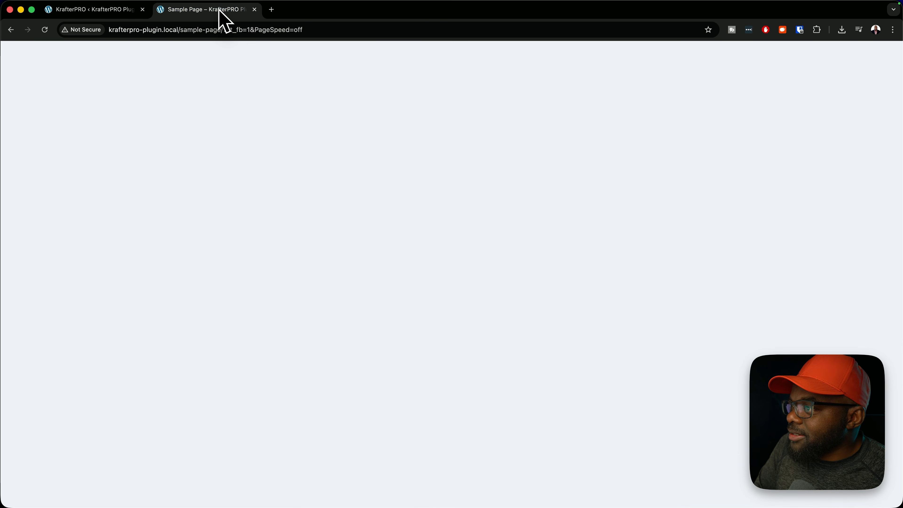
pyautogui.click(876, 91)
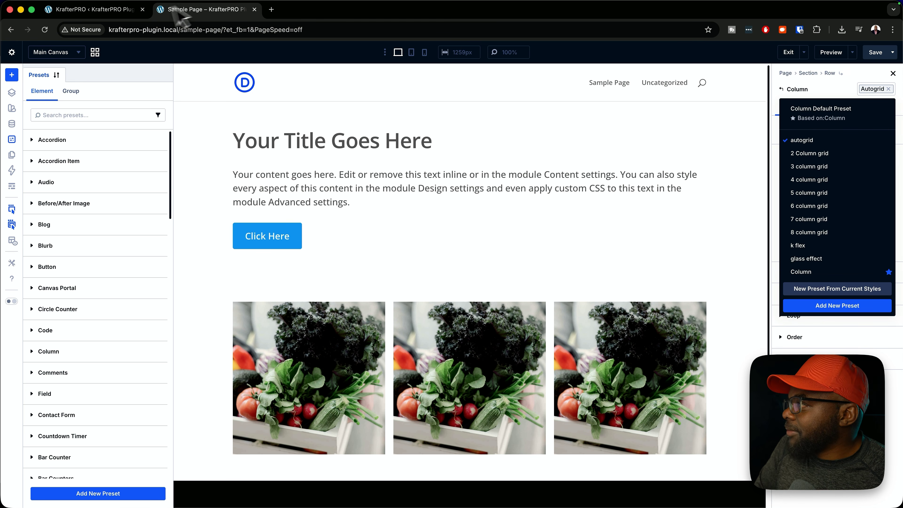
# - Return to the KrafterPRO import review, confirm the module presets import again and dismiss the notification
pyautogui.click(127, 11)
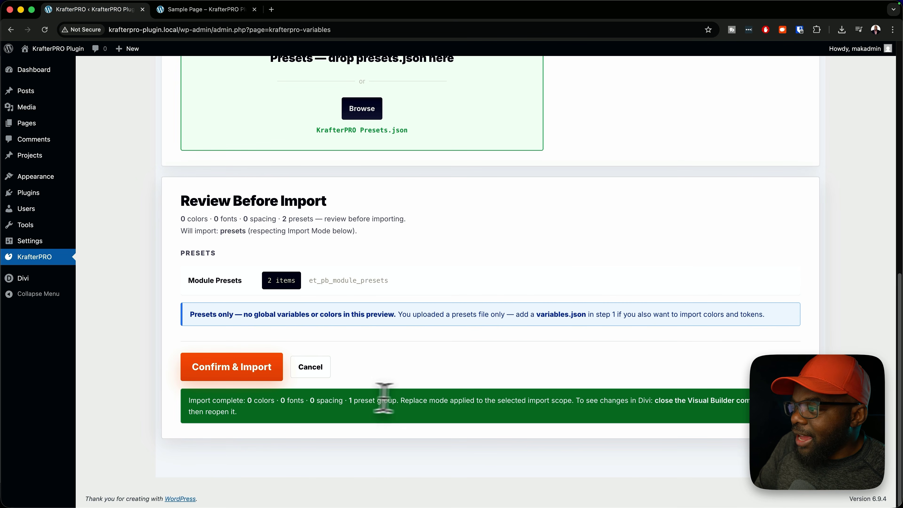
pyautogui.click(238, 371)
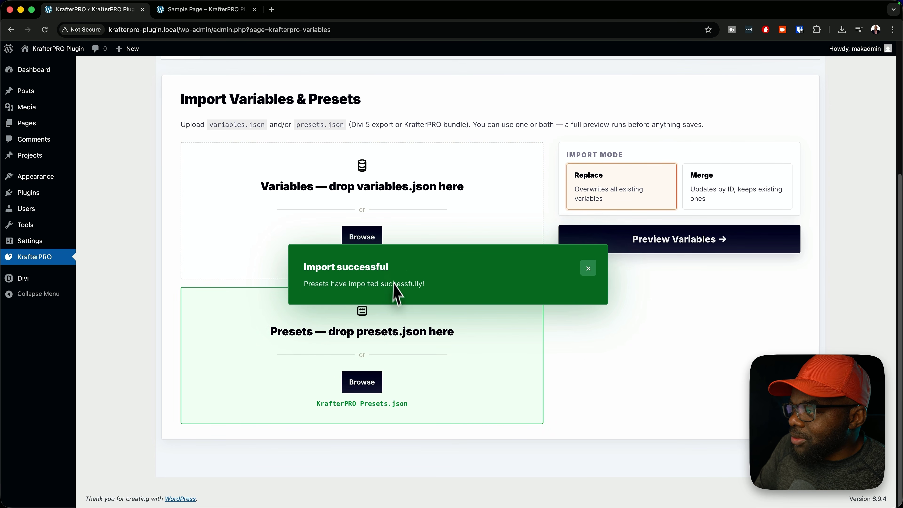
pyautogui.click(590, 269)
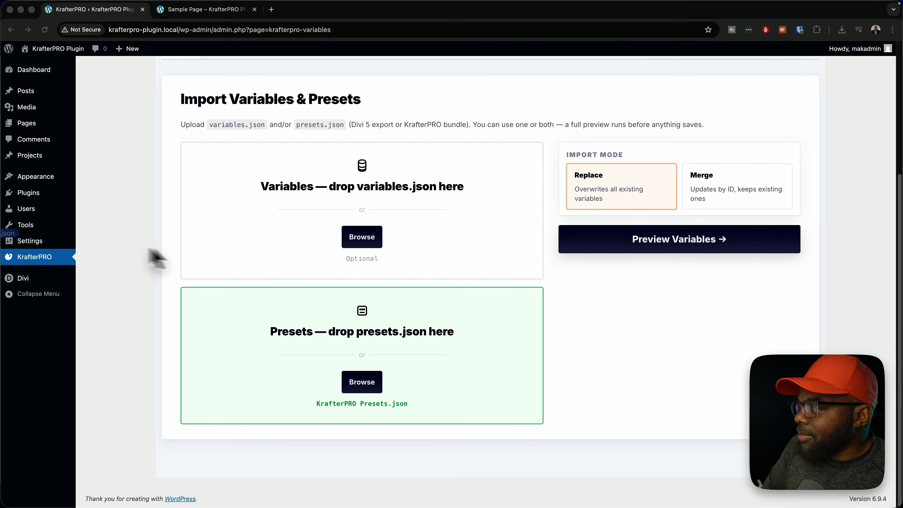
# - Add KrafterPRO Variables.json alongside the presets file and preview the combined import in Replace mode
pyautogui.moveTo(151, 257); pyautogui.dragTo(411, 202)
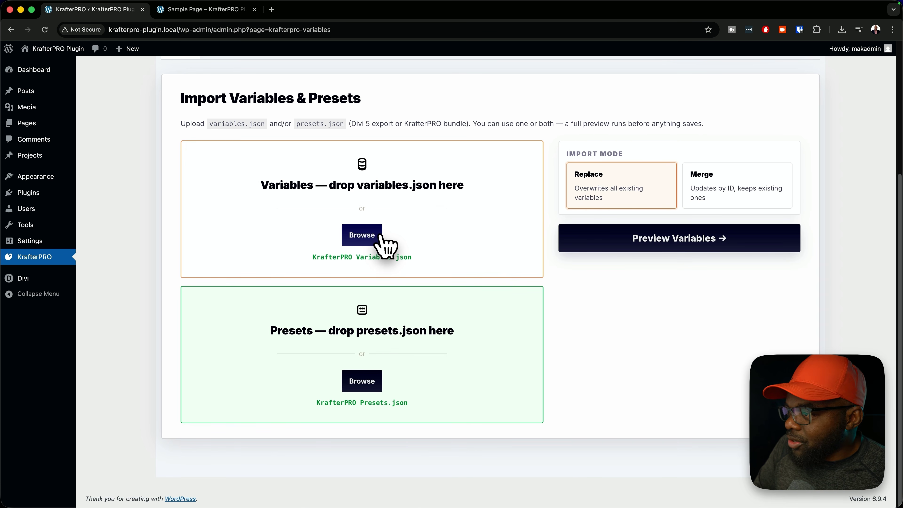
pyautogui.click(677, 239)
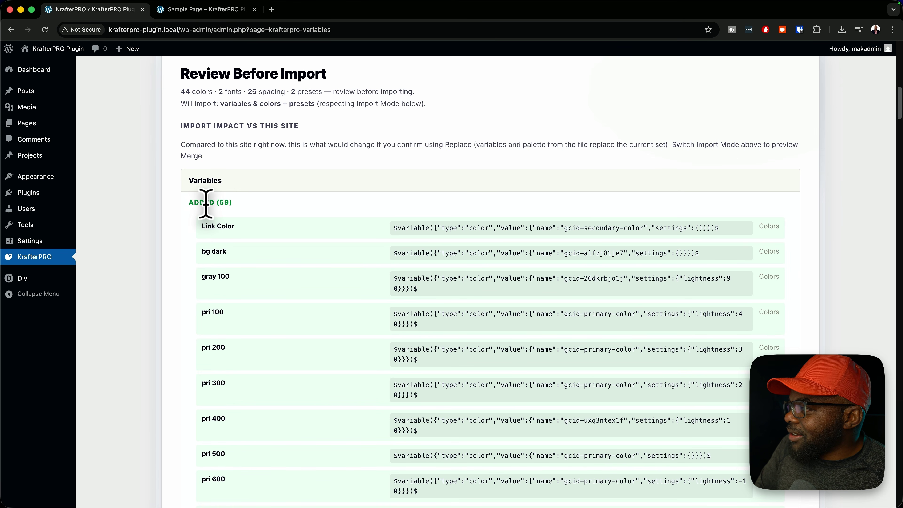
# - Examine which variables and global colors the Replace import would add, modify and remove in the import review
pyautogui.scroll(-1, 368, 228)
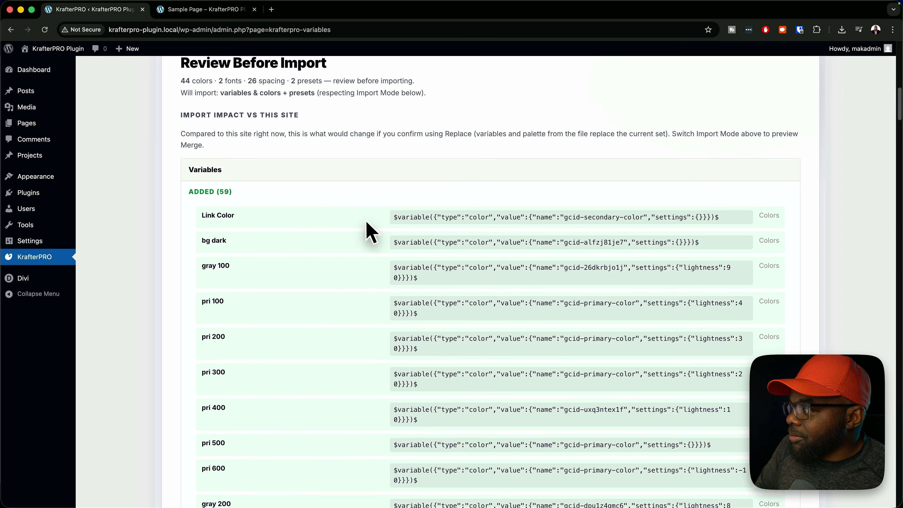
pyautogui.scroll(-2, 366, 221)
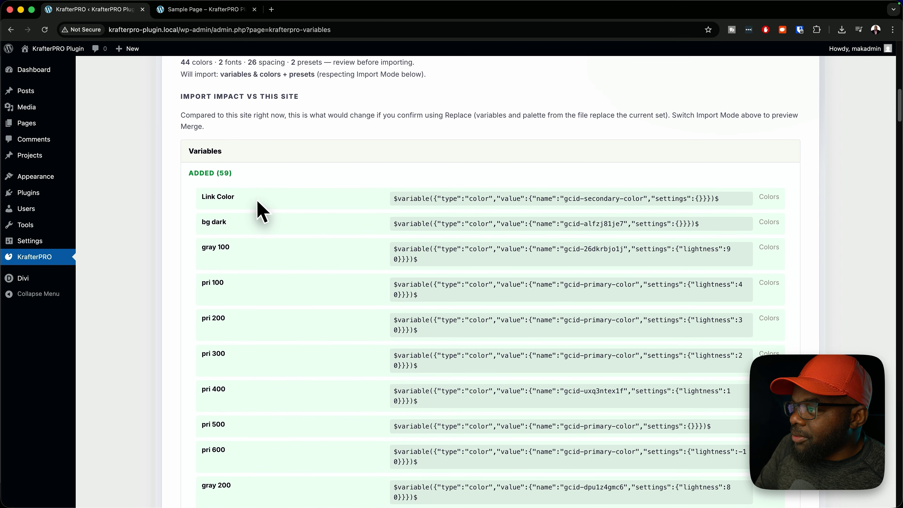
pyautogui.scroll(-15, 313, 215)
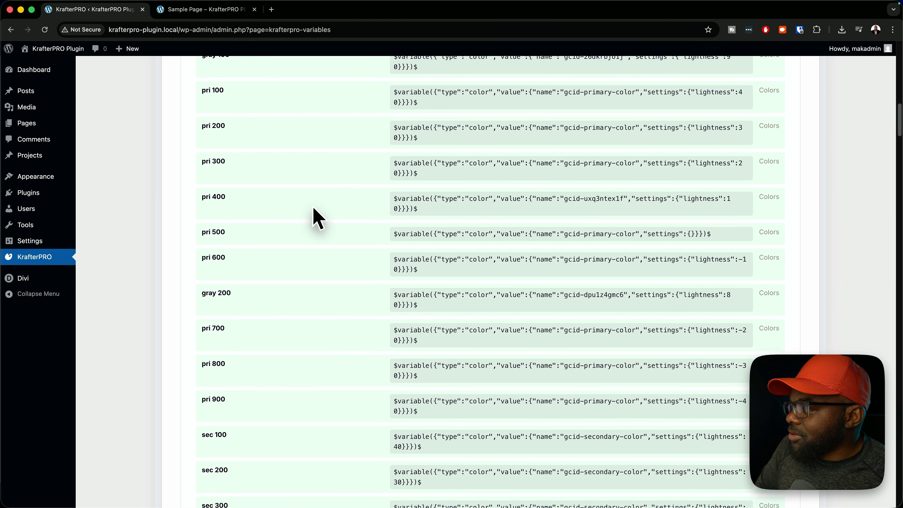
pyautogui.scroll(-20, 317, 218)
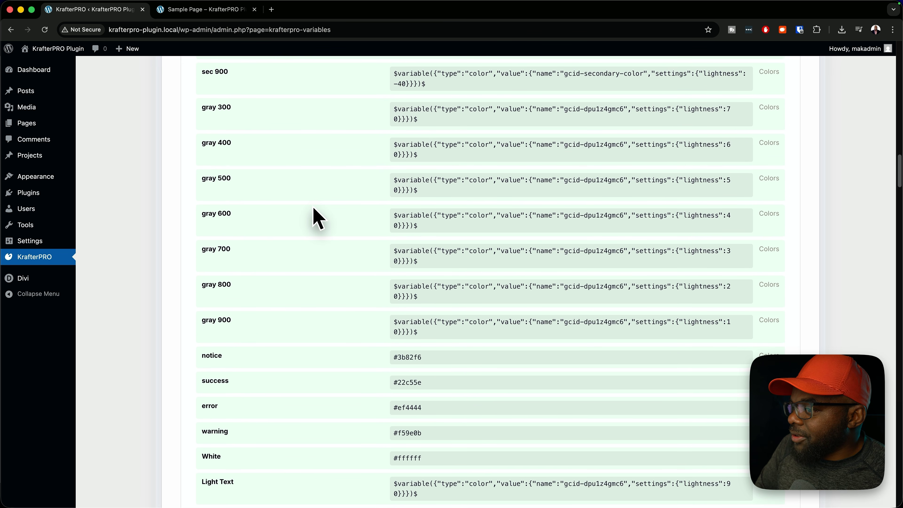
pyautogui.scroll(-20, 317, 217)
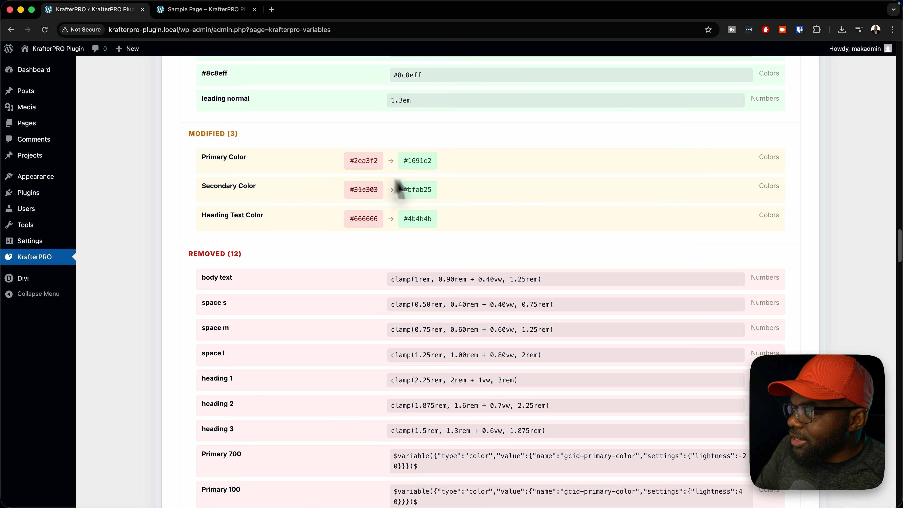
pyautogui.scroll(-3, 463, 228)
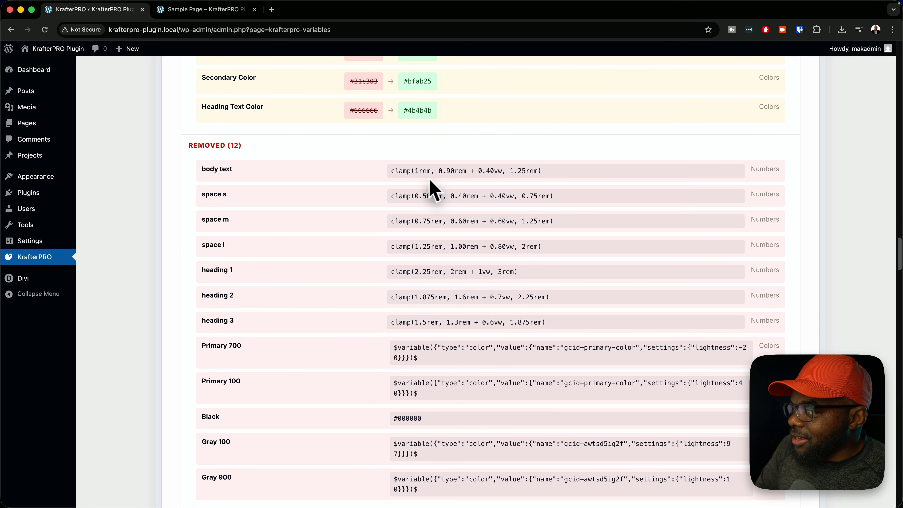
pyautogui.scroll(-3, 452, 237)
pyautogui.scroll(-3, 452, 237)
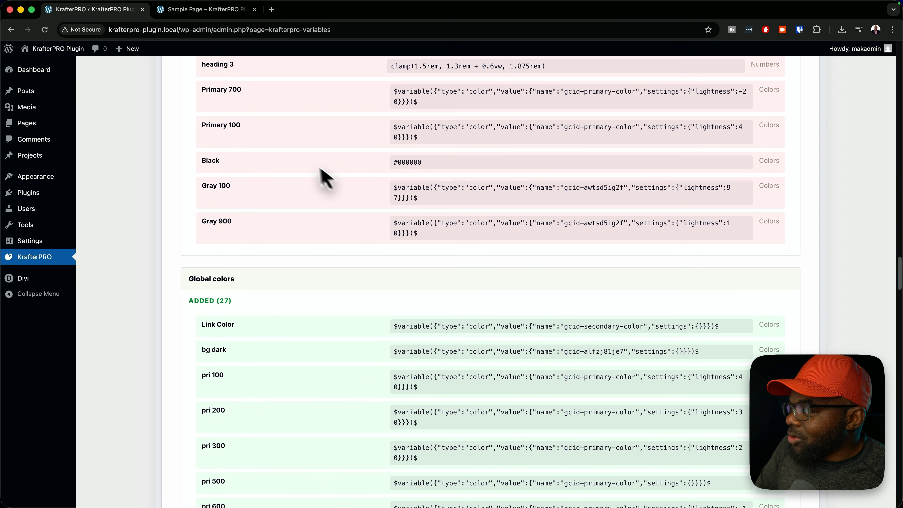
pyautogui.scroll(-1, 320, 214)
pyautogui.scroll(-4, 323, 217)
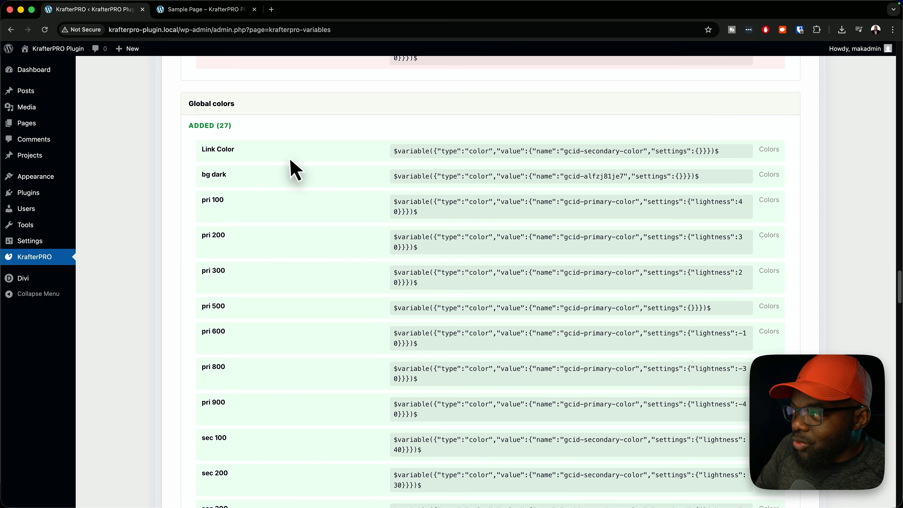
pyautogui.scroll(-15, 297, 192)
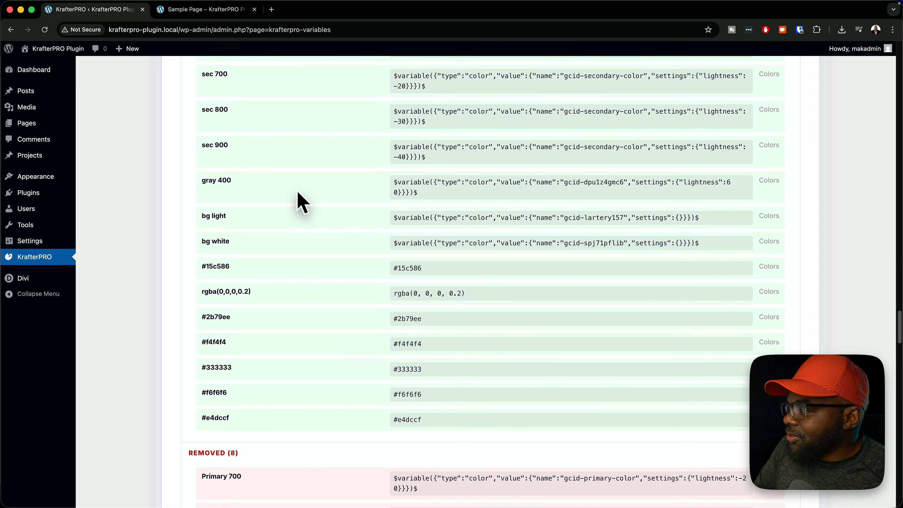
pyautogui.scroll(-1, 298, 200)
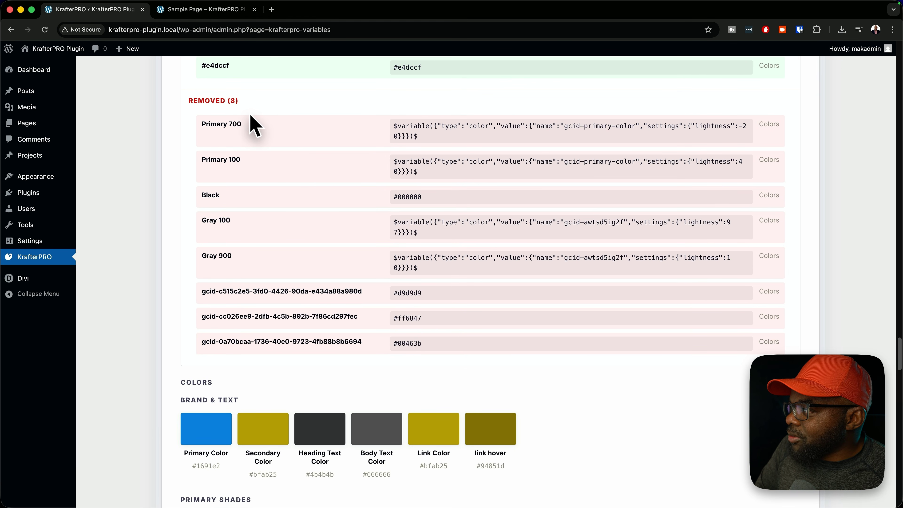
# - Examine the color swatches, fonts, spacing values and module presets listed in the import review
pyautogui.scroll(-8, 333, 288)
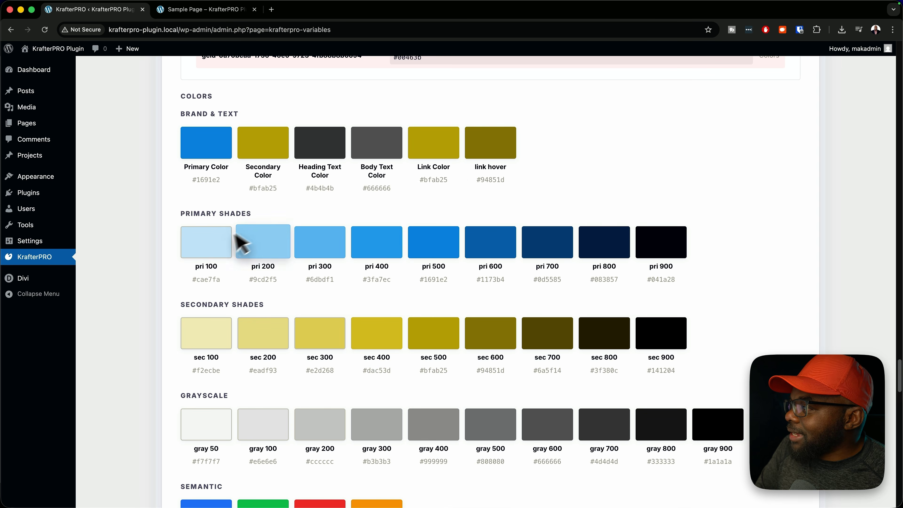
pyautogui.scroll(-3, 462, 289)
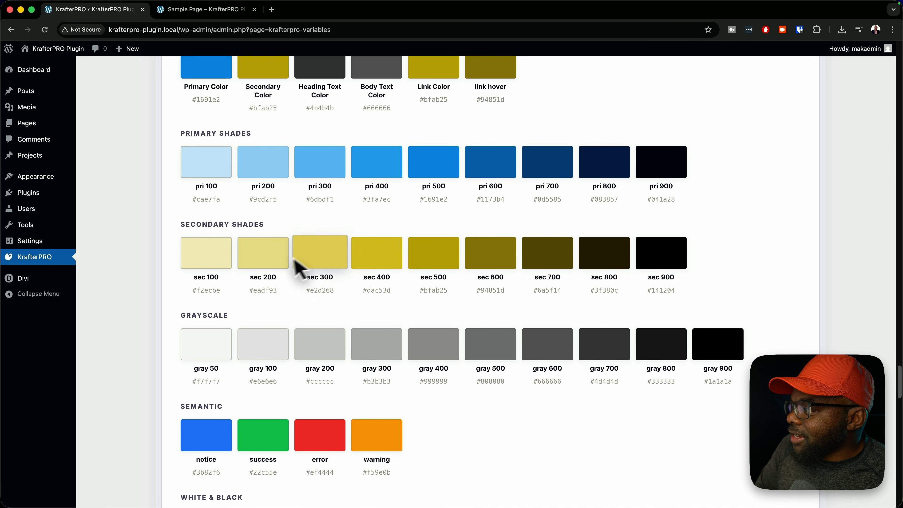
pyautogui.scroll(-1, 494, 356)
pyautogui.scroll(-5, 465, 349)
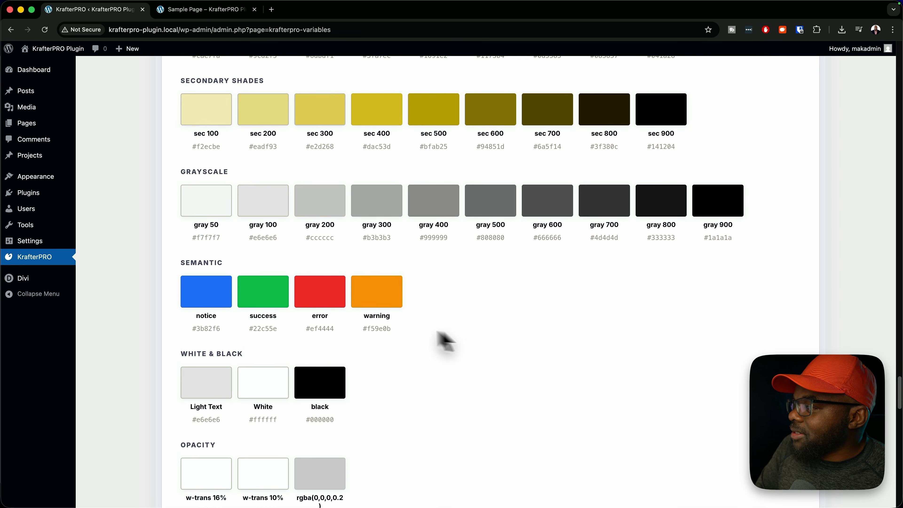
pyautogui.scroll(-6, 477, 322)
pyautogui.scroll(-10, 388, 334)
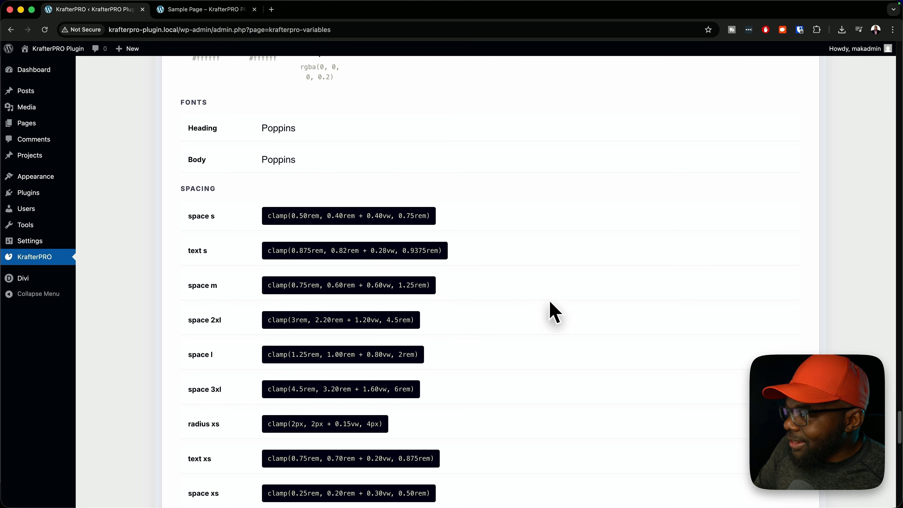
pyautogui.scroll(-2, 550, 308)
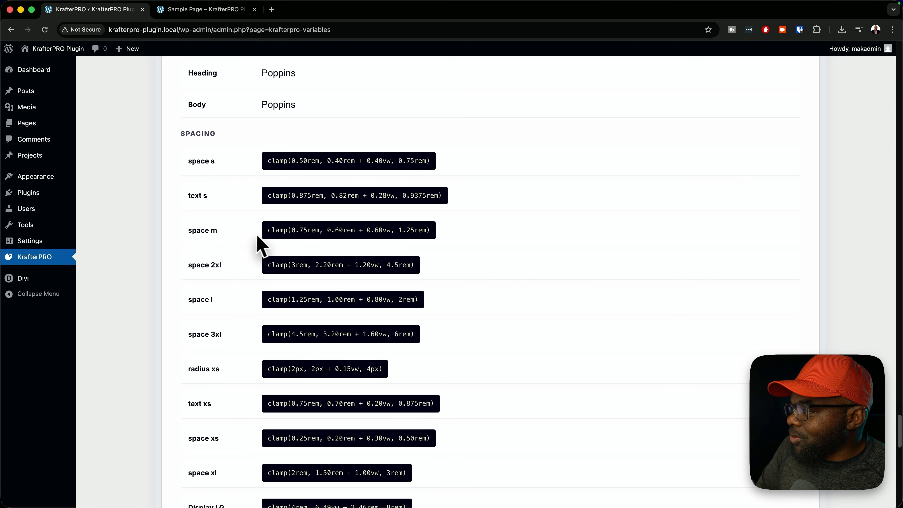
pyautogui.scroll(-20, 258, 236)
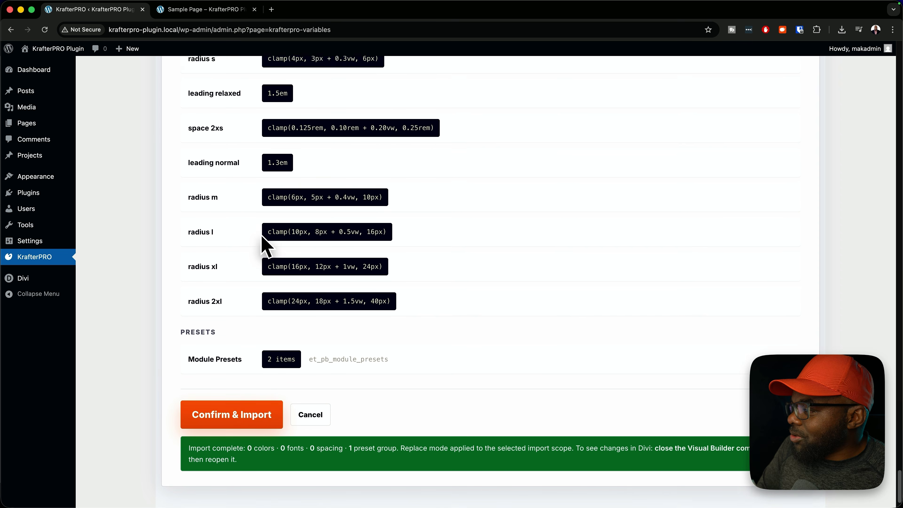
# - Confirm the combined variables and presets import, dismiss the notification and return to the plugin's summary figures
pyautogui.scroll(-2, 265, 245)
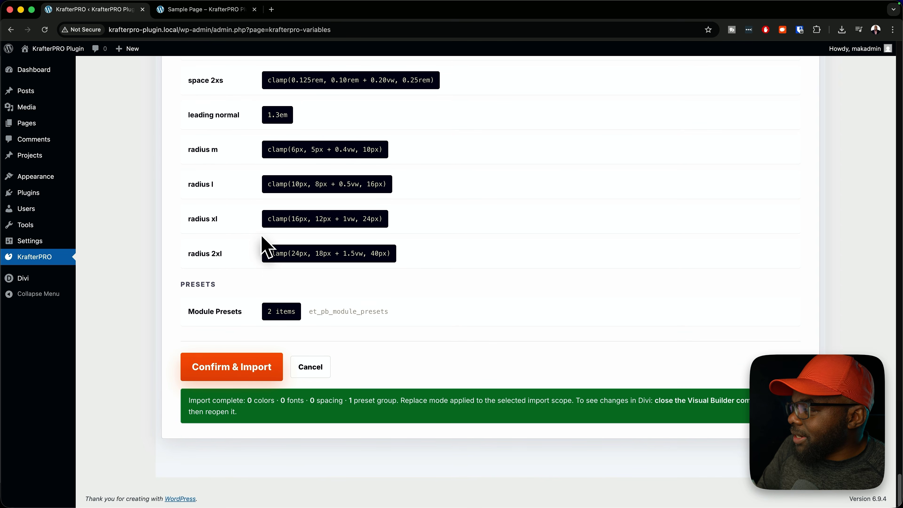
pyautogui.click(244, 371)
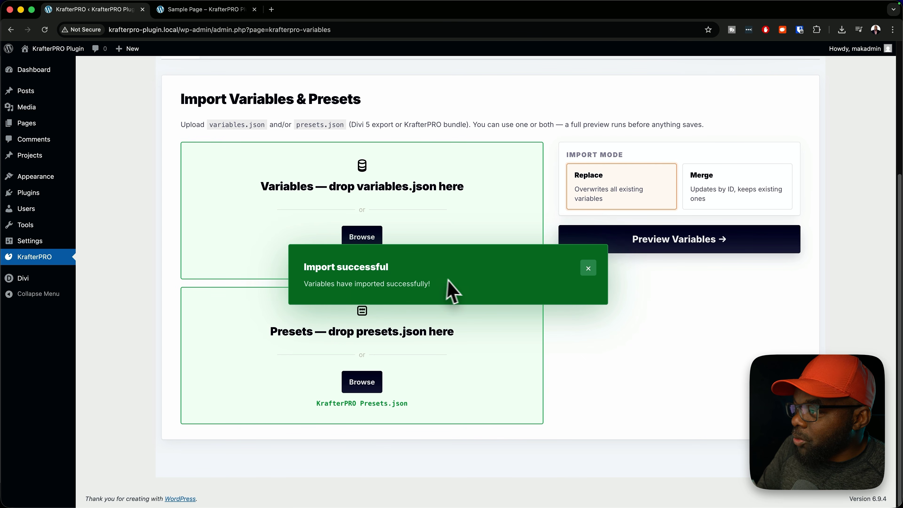
pyautogui.click(589, 269)
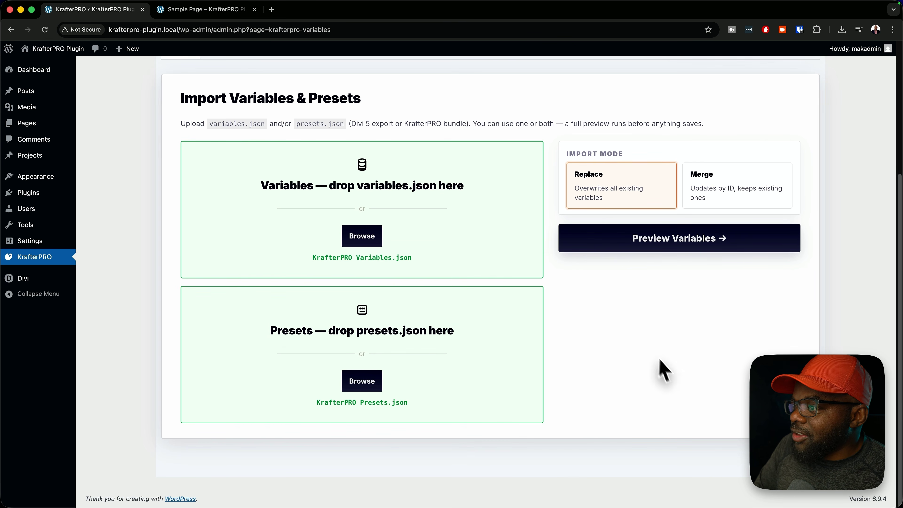
pyautogui.scroll(5, 666, 374)
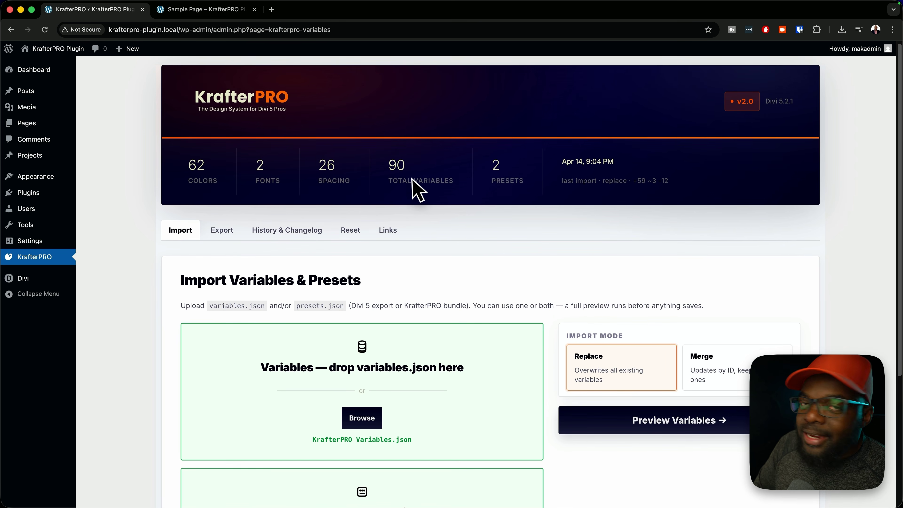
# - Switch to Sample Page in the Divi builder, save it and apply the k-display small preset to the title heading
pyautogui.click(190, 11)
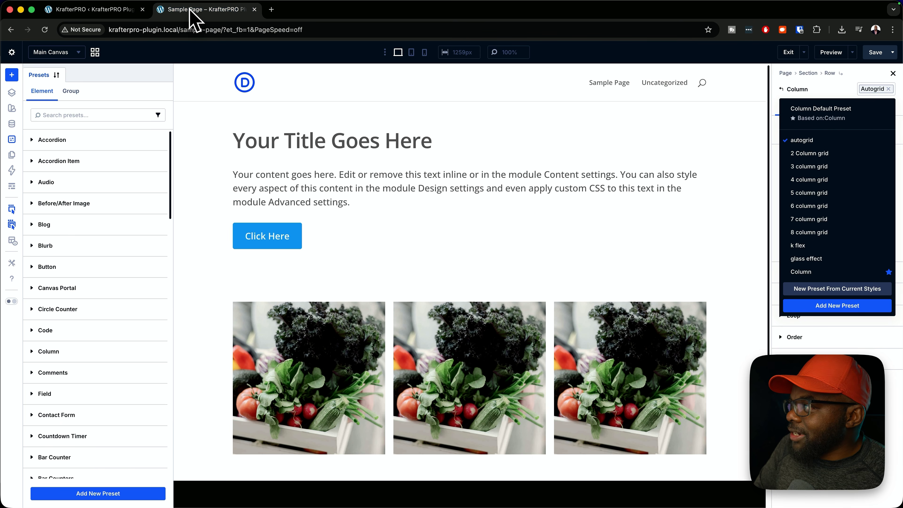
pyautogui.click(876, 53)
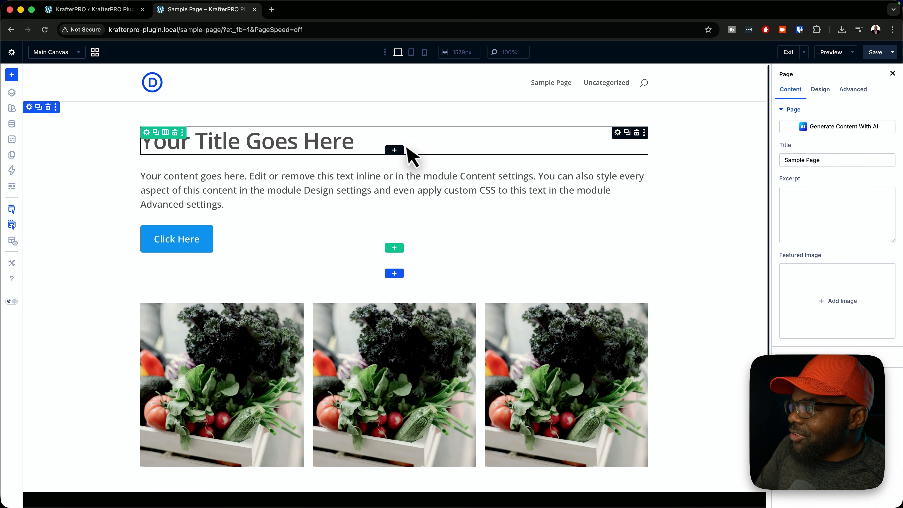
pyautogui.click(618, 133)
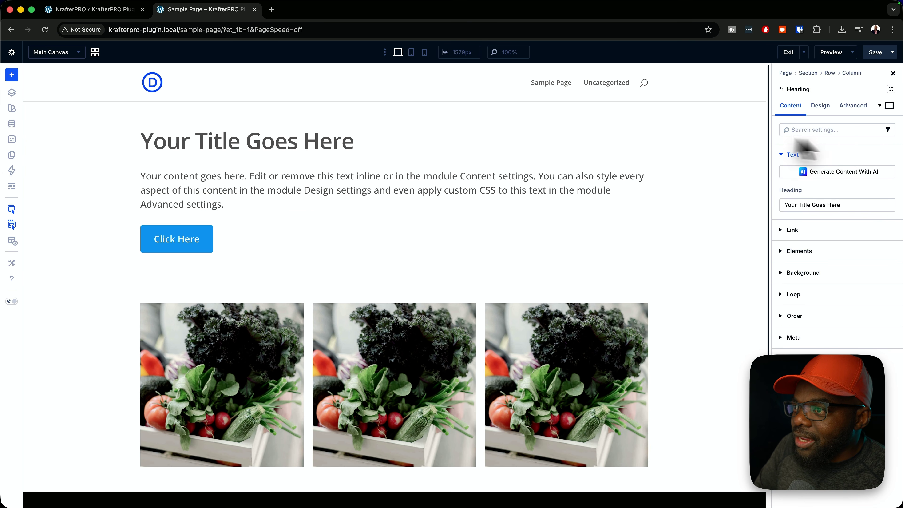
pyautogui.click(891, 89)
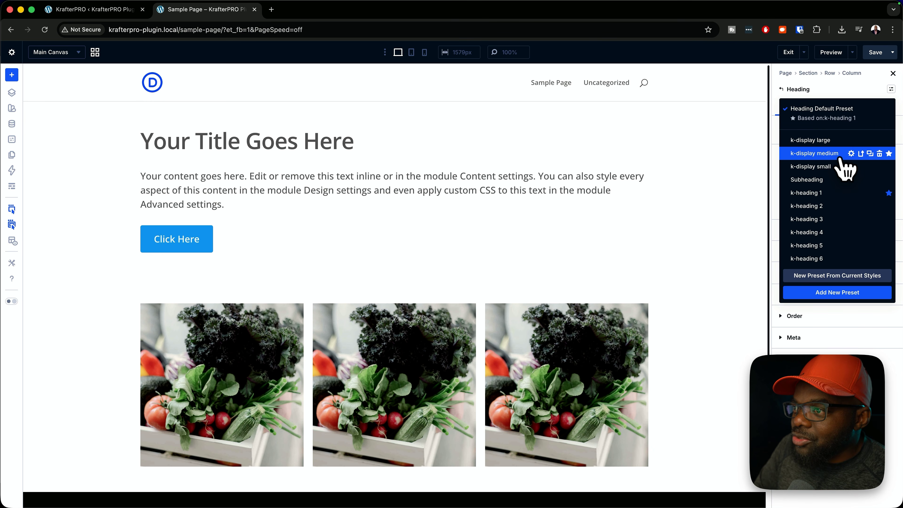
pyautogui.click(832, 193)
pyautogui.click(890, 89)
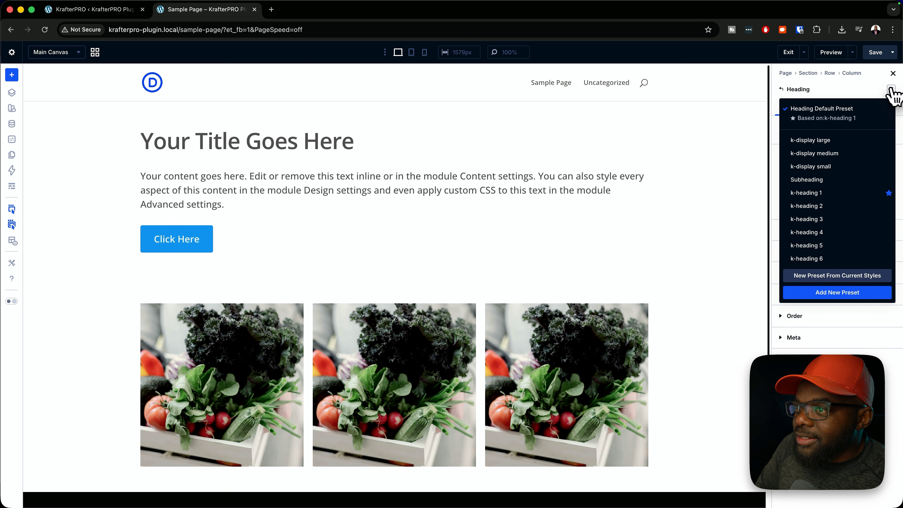
pyautogui.click(817, 167)
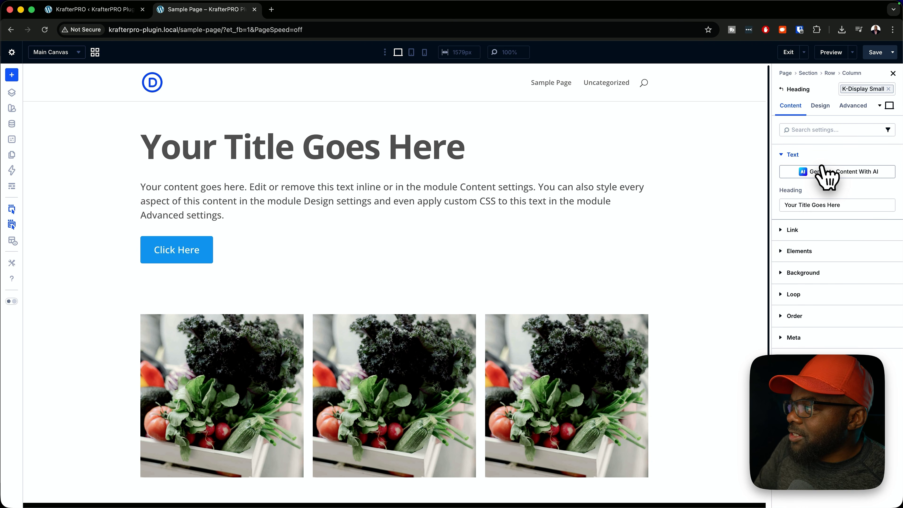
# - Apply the k-text small preset to the body text module and open the settings of the Click Here button
pyautogui.click(609, 187)
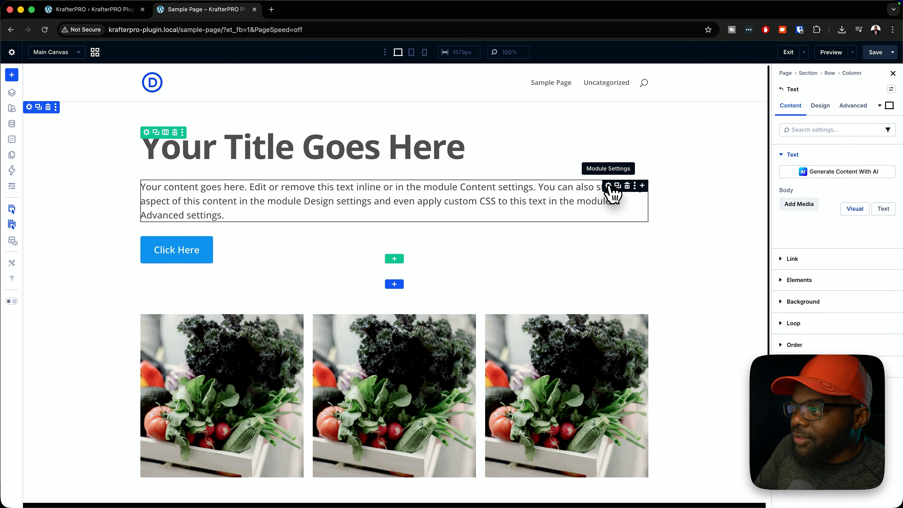
pyautogui.click(890, 88)
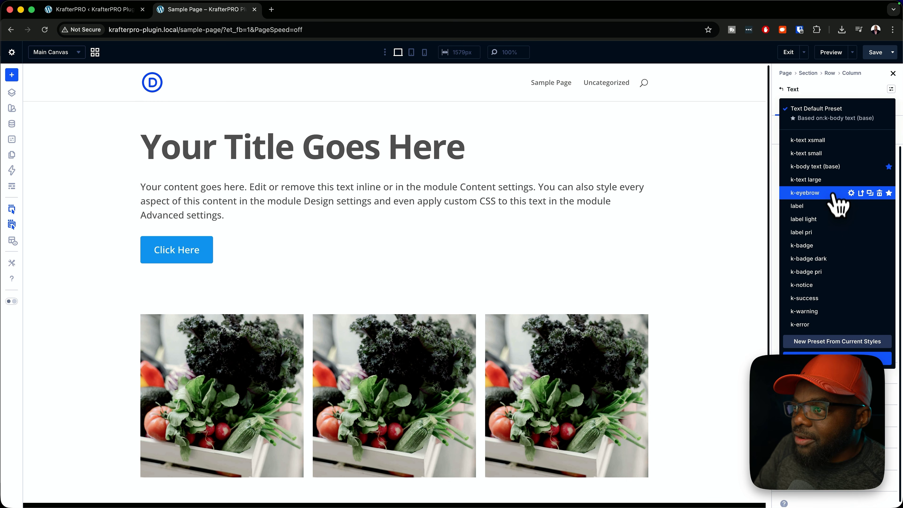
pyautogui.click(834, 153)
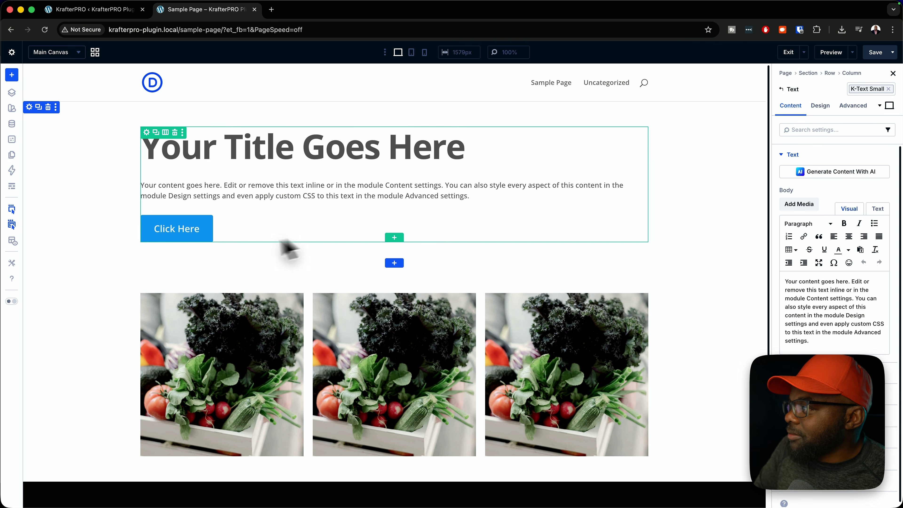
pyautogui.click(174, 225)
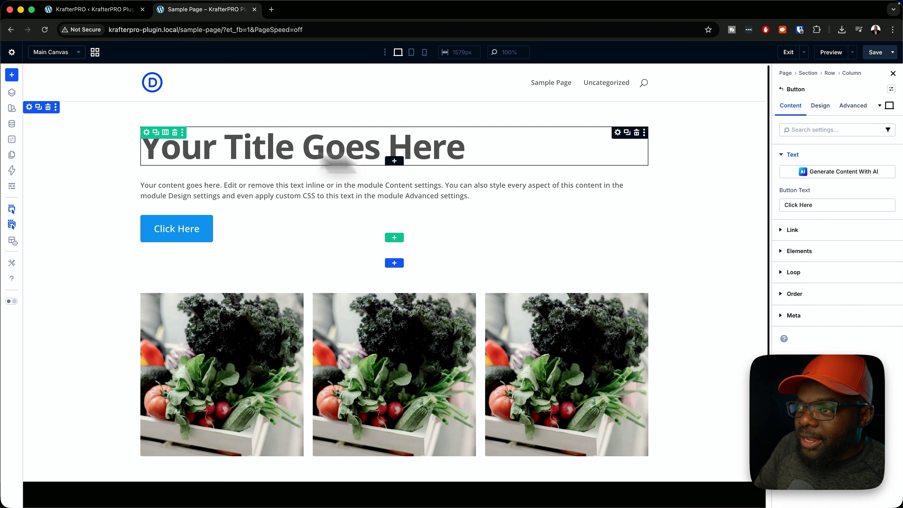
# - Return to KrafterPRO, delete all module presets in the Reset section, confirm the deletion and dismiss the notification
pyautogui.click(116, 11)
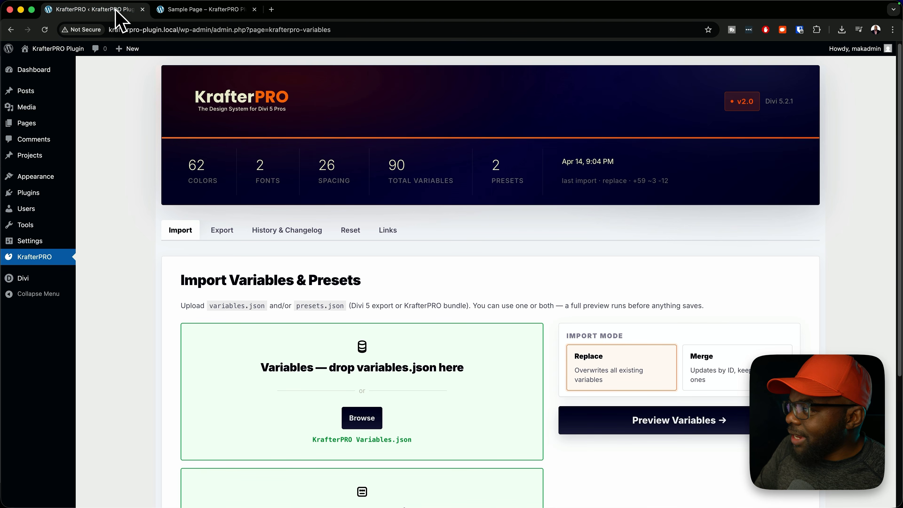
pyautogui.click(357, 231)
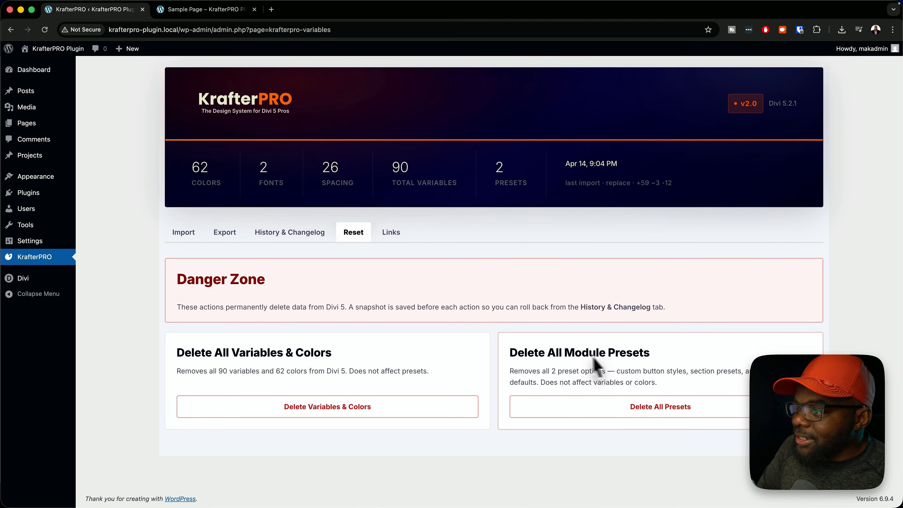
pyautogui.click(656, 409)
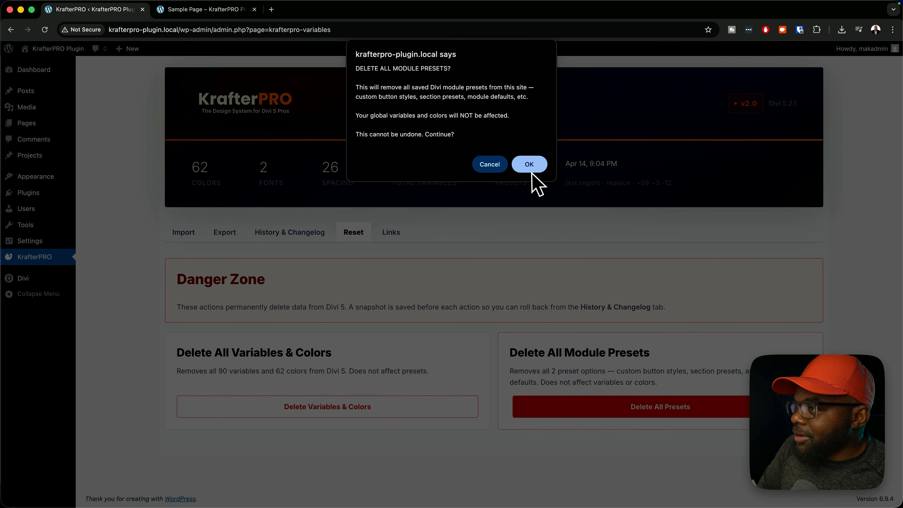
pyautogui.click(529, 164)
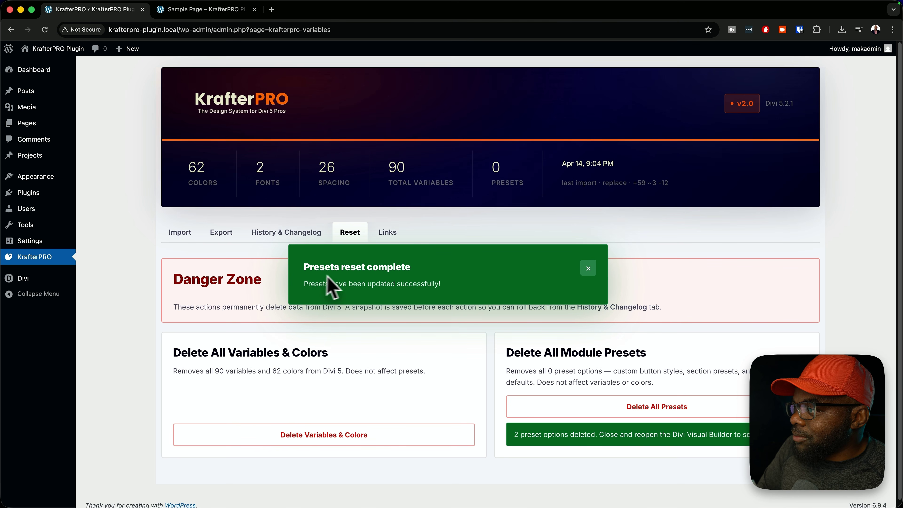
pyautogui.click(588, 268)
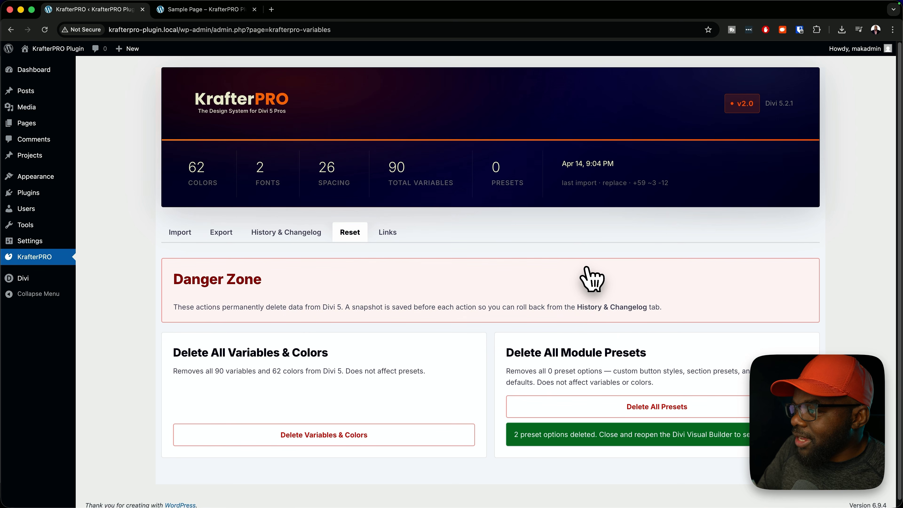
# - Delete all variables and colors in the Reset section, confirm the deletion, and reload Sample Page in the Divi builder
pyautogui.click(350, 441)
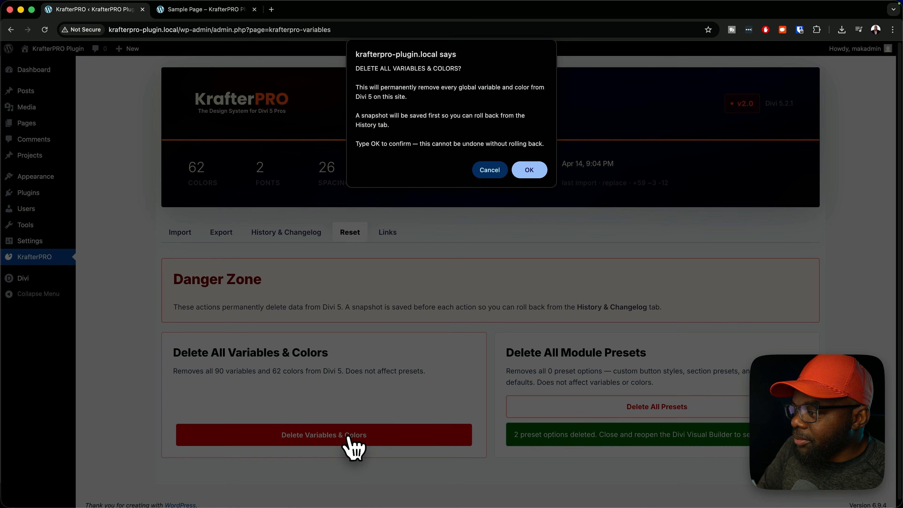
pyautogui.click(530, 170)
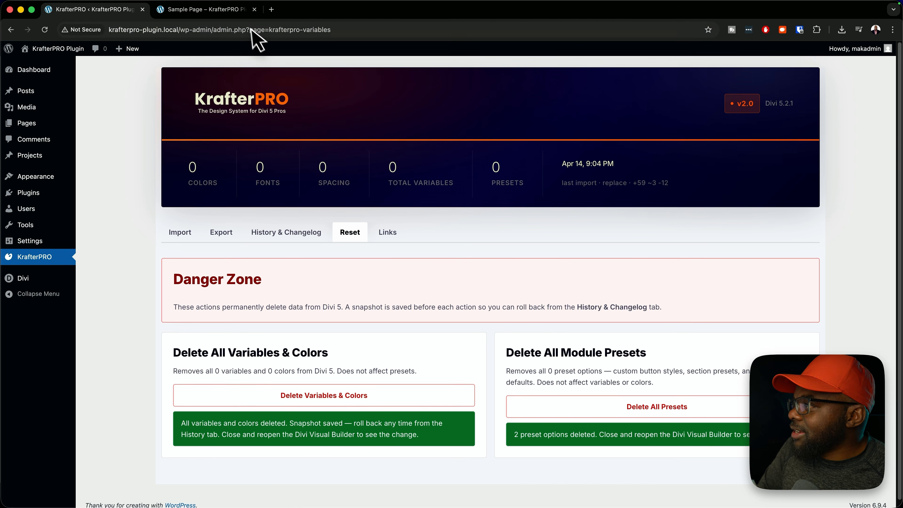
pyautogui.click(236, 12)
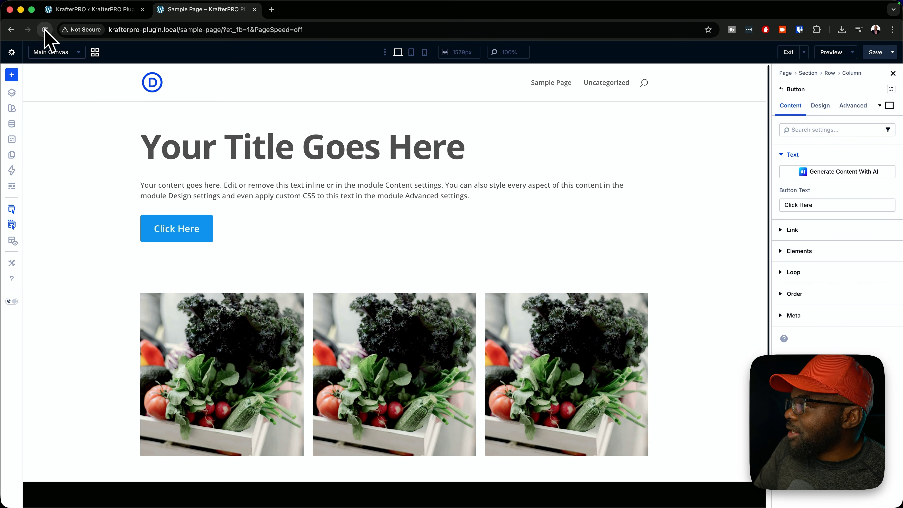
pyautogui.click(480, 193)
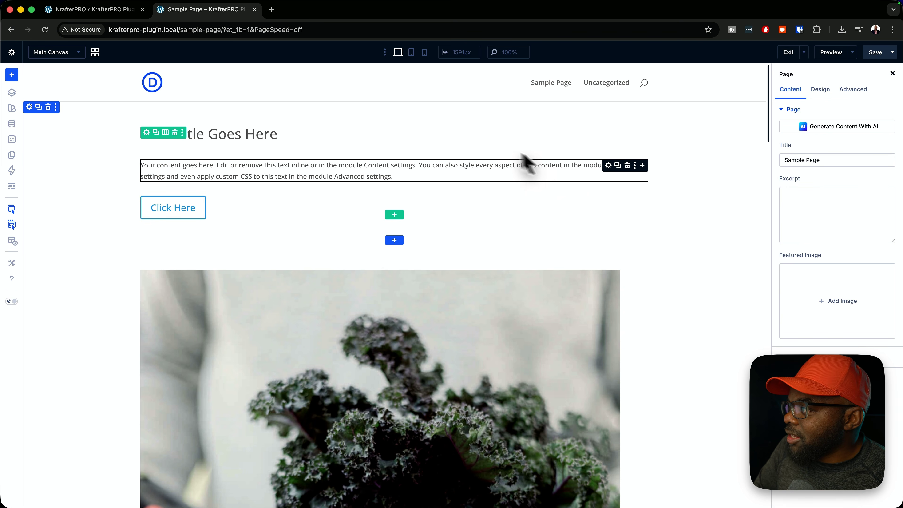
# - Check which presets are offered for the title heading, the body text module and the text module's spacing on Sample Page
pyautogui.click(607, 133)
pyautogui.click(891, 89)
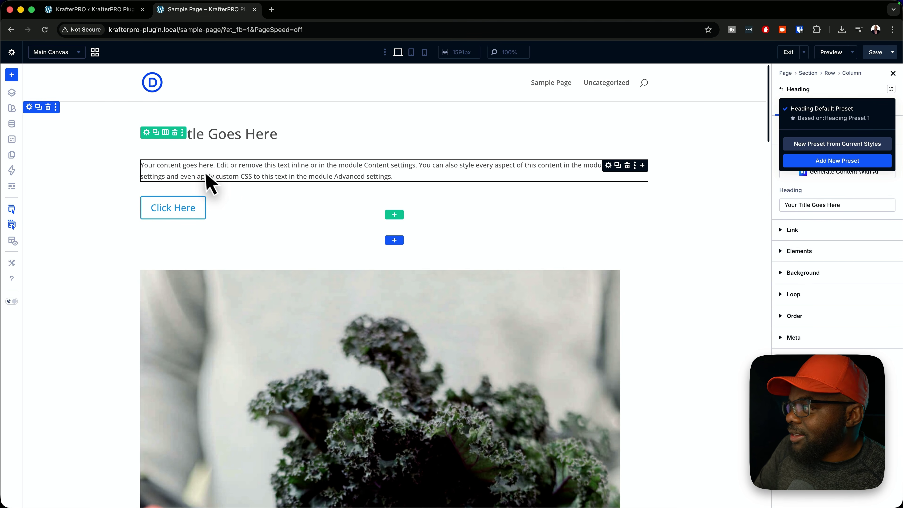
pyautogui.click(209, 179)
pyautogui.click(891, 89)
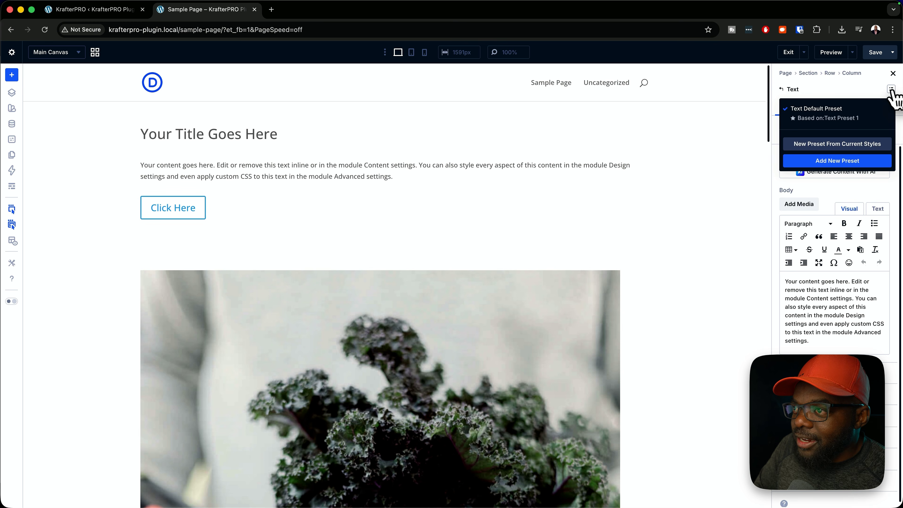
pyautogui.click(597, 222)
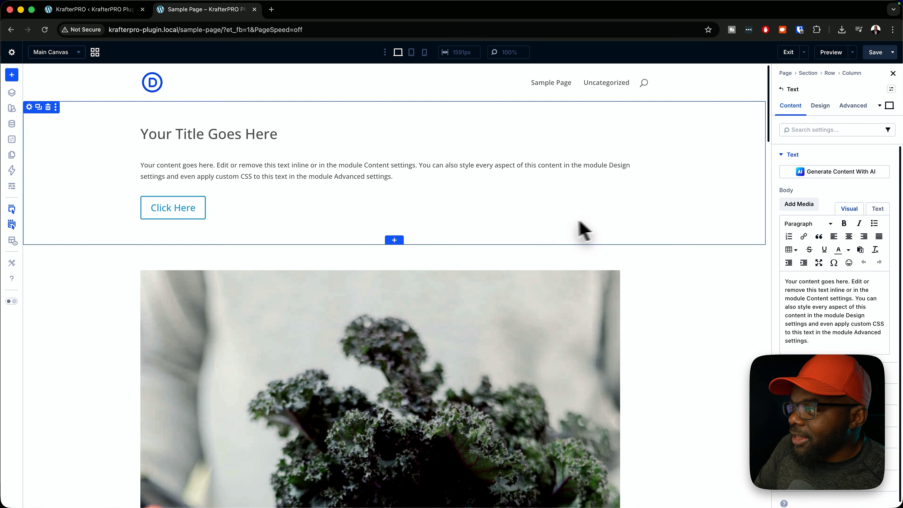
pyautogui.click(821, 106)
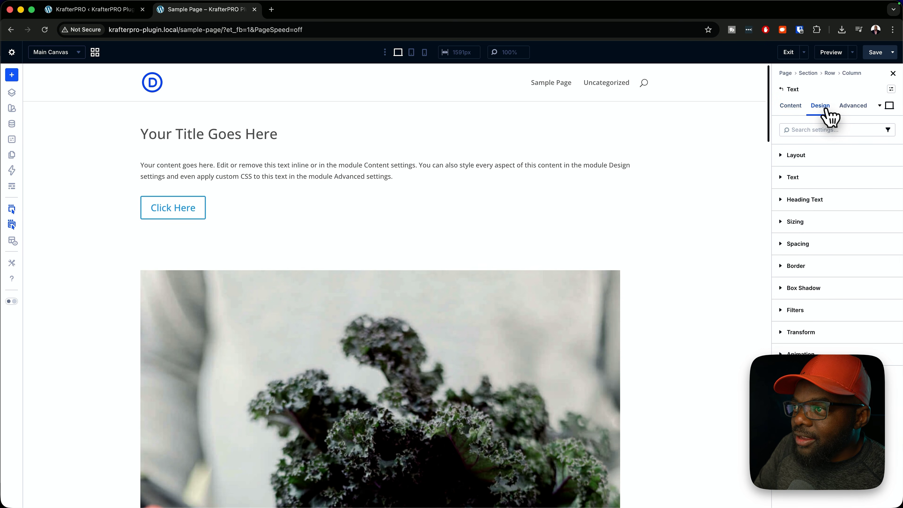
pyautogui.click(891, 244)
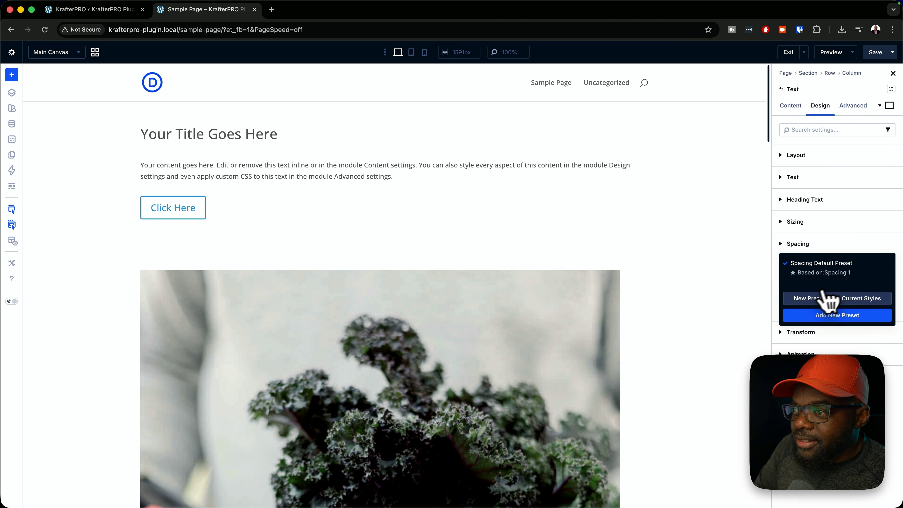
pyautogui.click(676, 276)
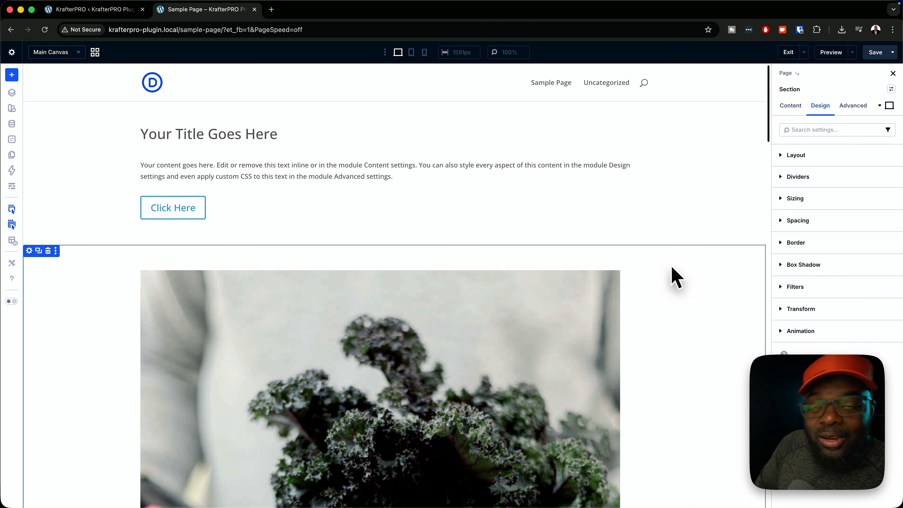
# - Return to KrafterPRO, load KrafterPRO Presets 1.1.json as the presets file alongside KrafterPRO Variables.json, and preview the import
pyautogui.click(123, 9)
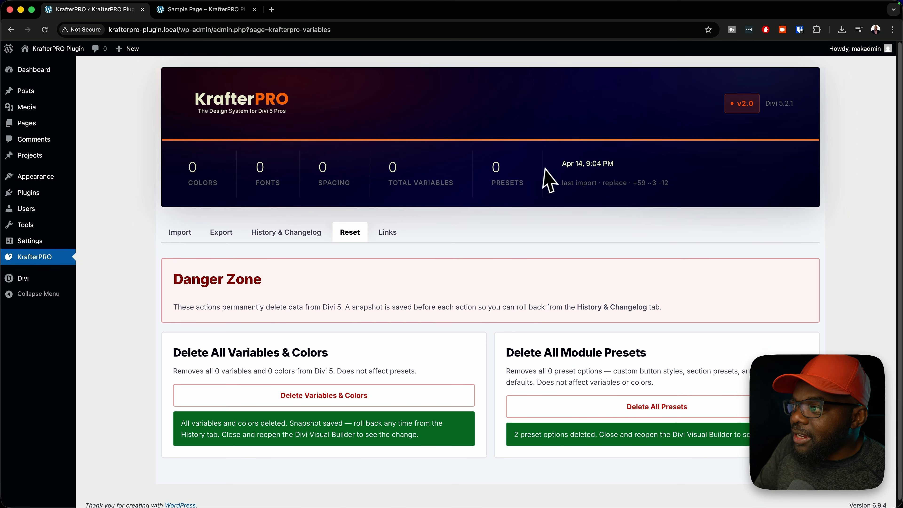
pyautogui.click(183, 235)
pyautogui.scroll(-4, 367, 304)
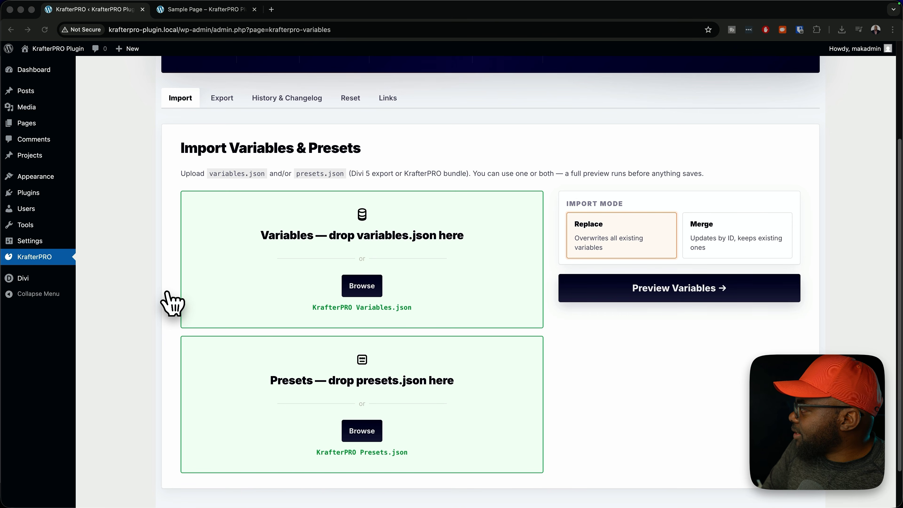
pyautogui.moveTo(172, 304); pyautogui.dragTo(347, 403)
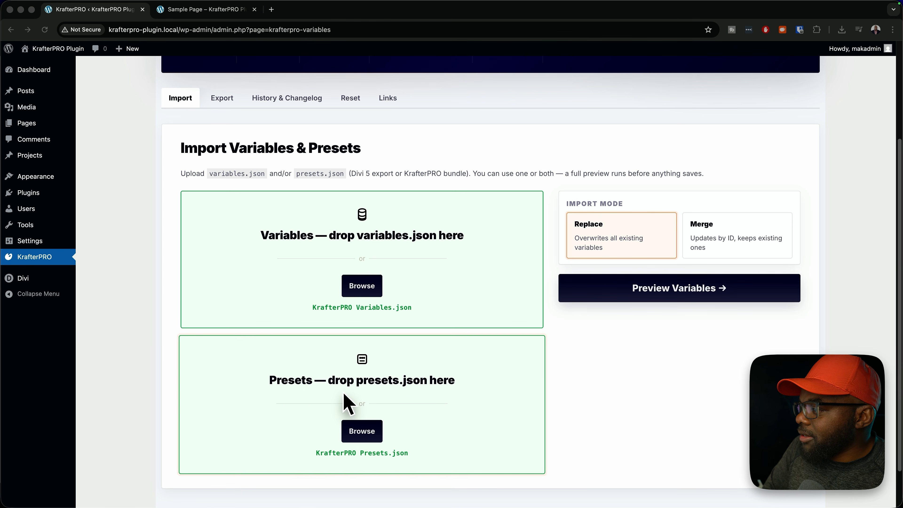
pyautogui.click(665, 294)
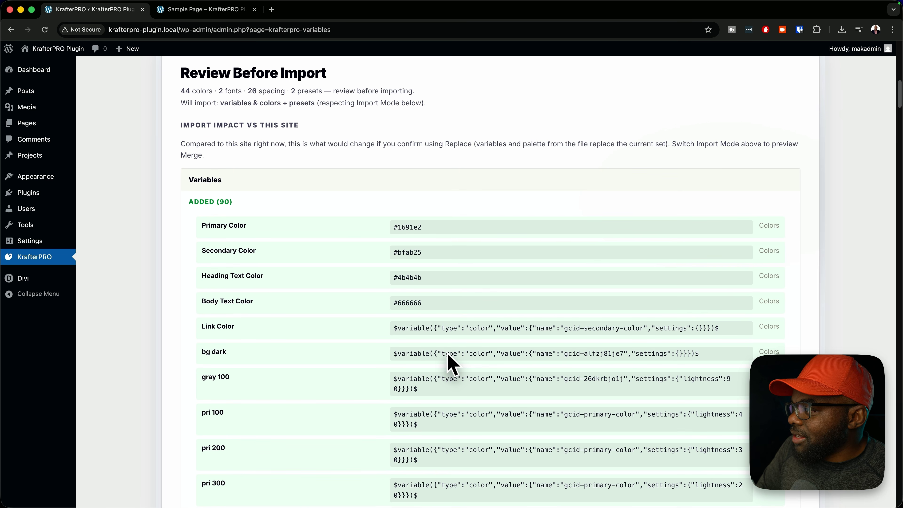
# - Review the listed colors, fonts, spacing and presets, confirm the import and dismiss the notification
pyautogui.scroll(-3, 427, 352)
pyautogui.scroll(-20, 332, 378)
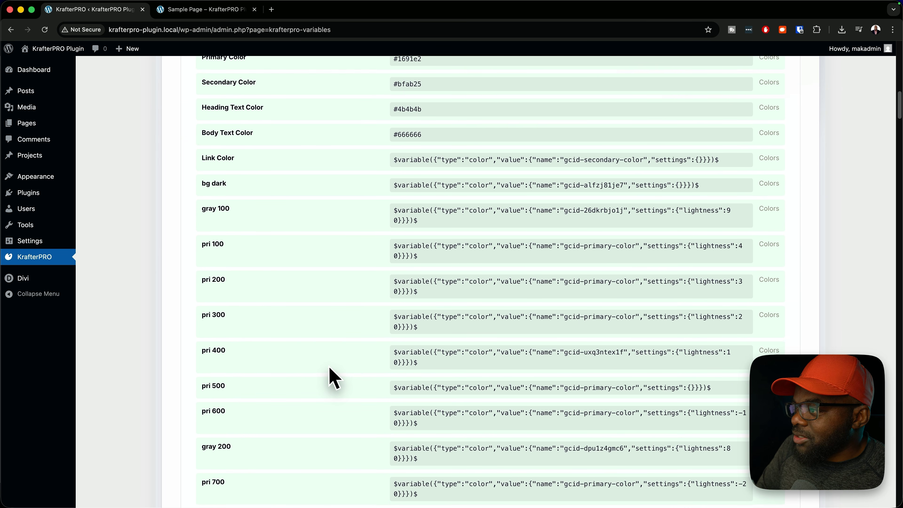
pyautogui.scroll(-20, 332, 378)
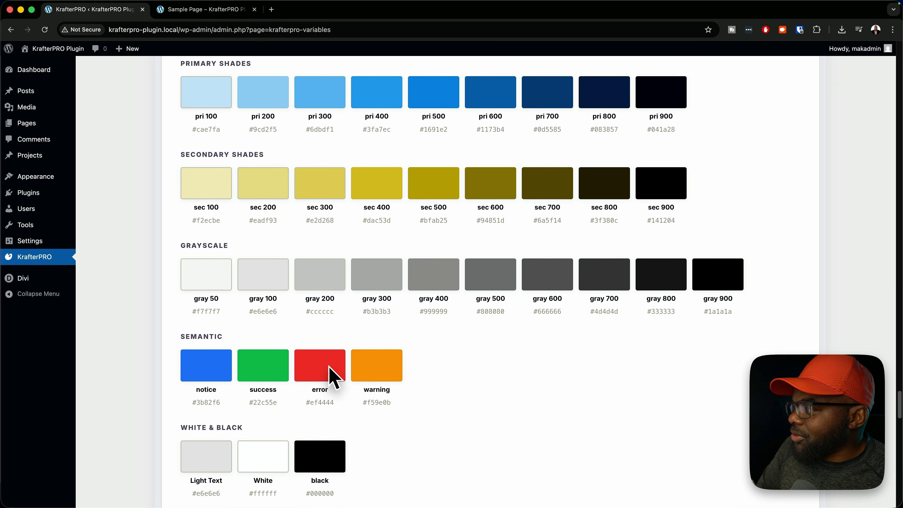
pyautogui.scroll(4, 332, 356)
pyautogui.scroll(-20, 425, 395)
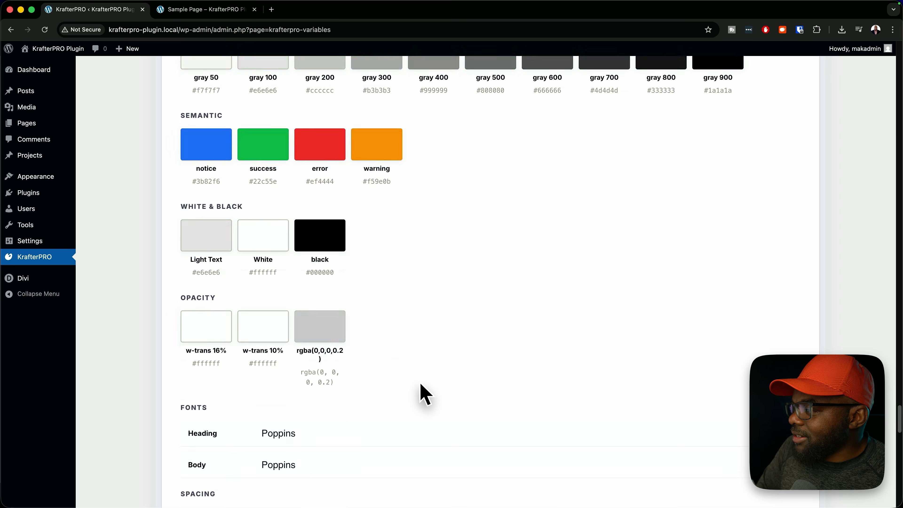
pyautogui.click(255, 370)
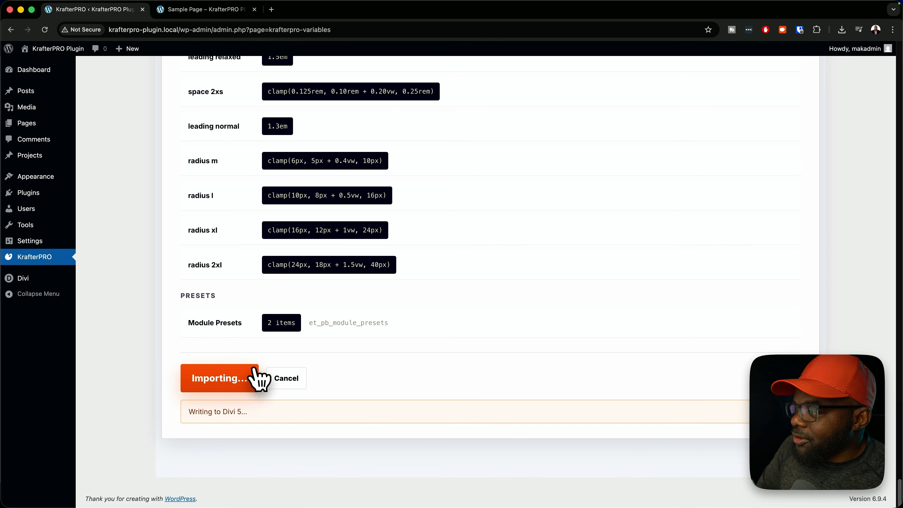
pyautogui.click(586, 268)
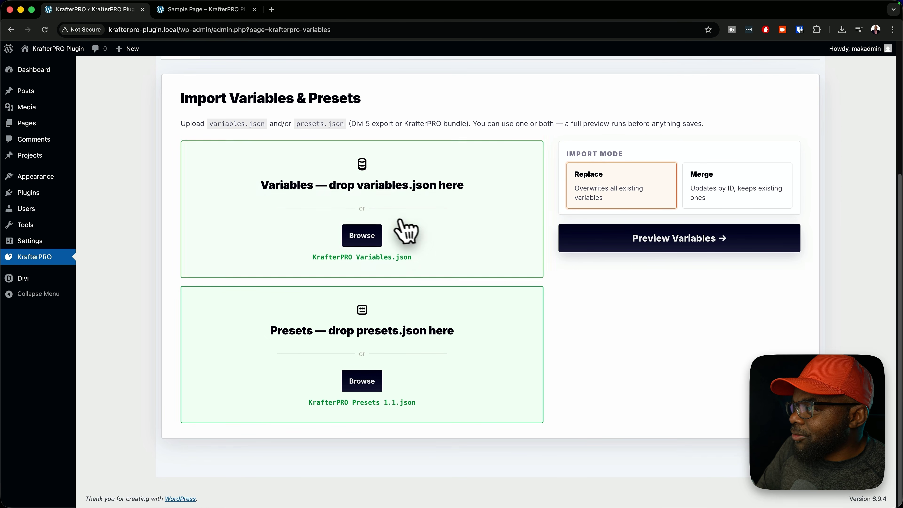
# - Reload Sample Page in the Divi builder and check the presets offered for the body text module
pyautogui.click(224, 13)
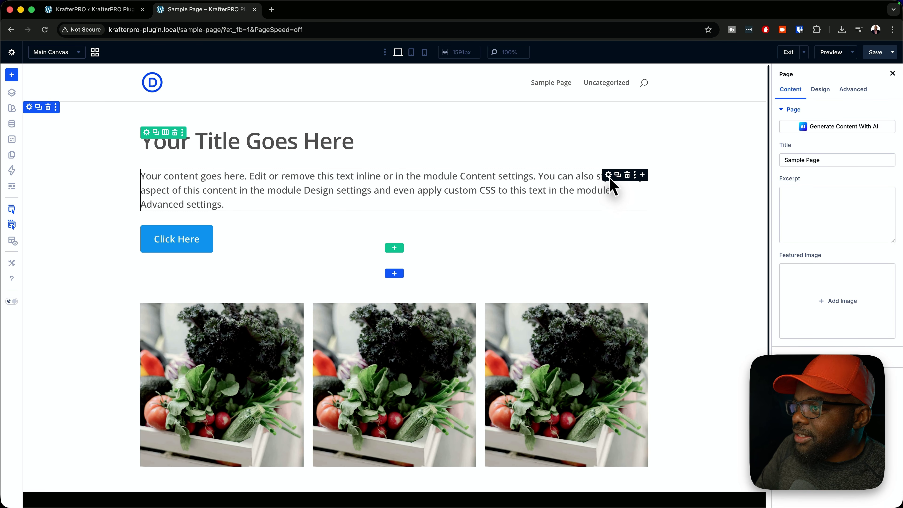
pyautogui.click(604, 177)
pyautogui.click(891, 89)
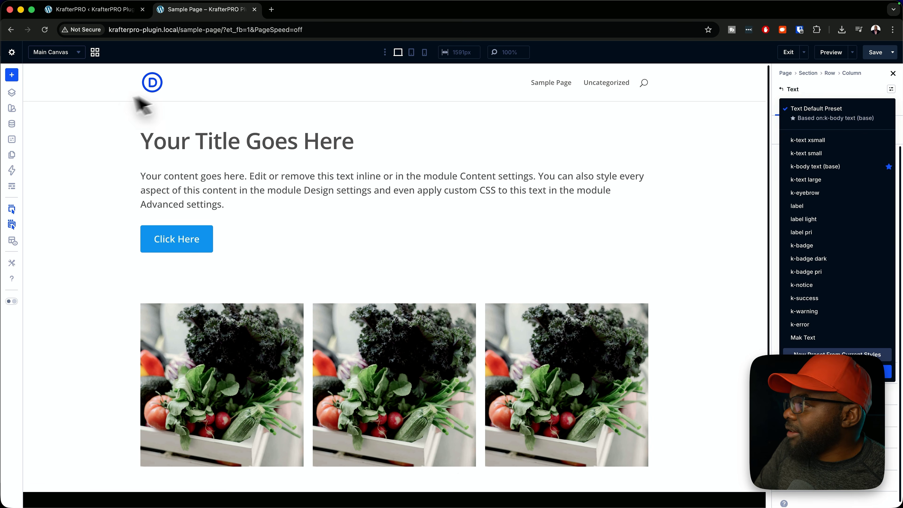
# - Return to KrafterPRO, load KrafterPRO Variables.json again, preview and confirm the import in Replace mode, and dismiss the notification
pyautogui.click(96, 11)
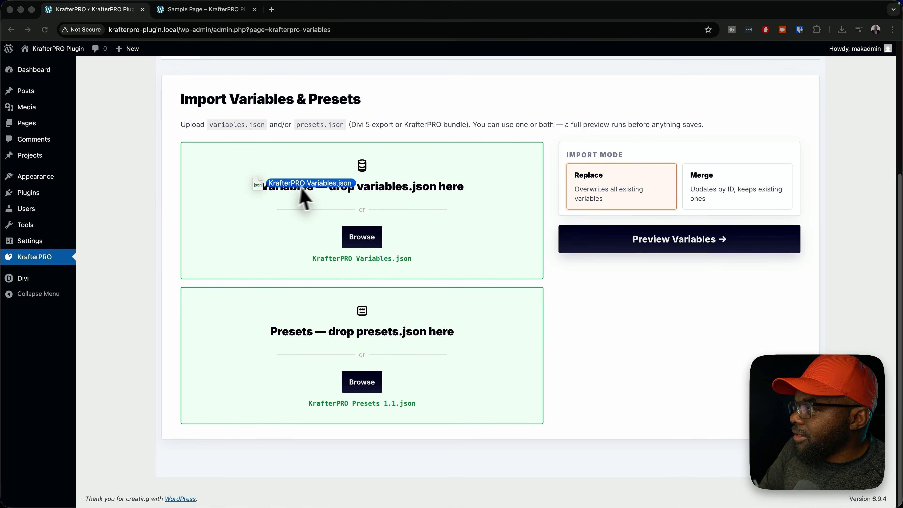
pyautogui.click(663, 239)
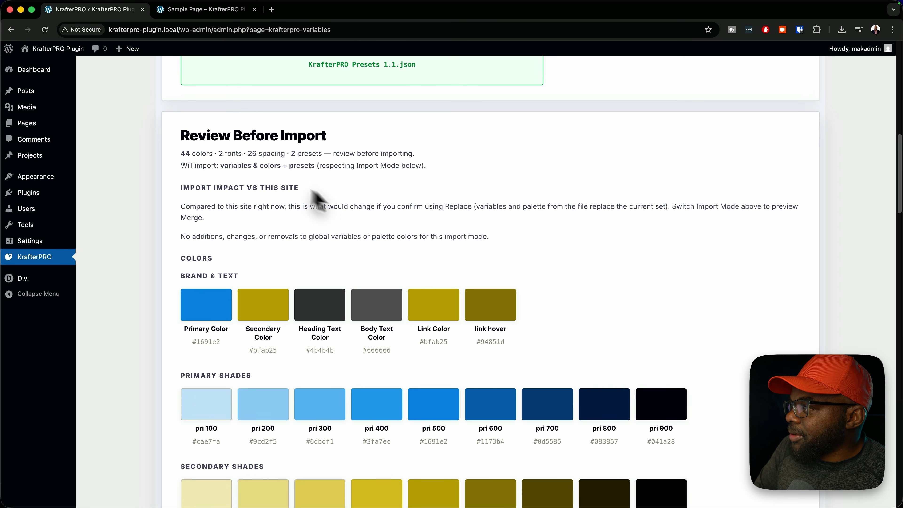
pyautogui.scroll(-15, 551, 366)
pyautogui.click(226, 368)
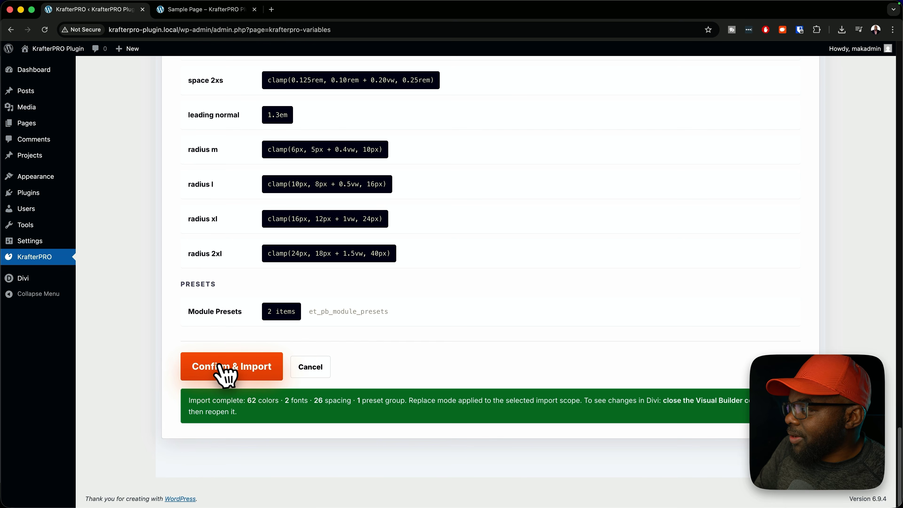
pyautogui.click(220, 367)
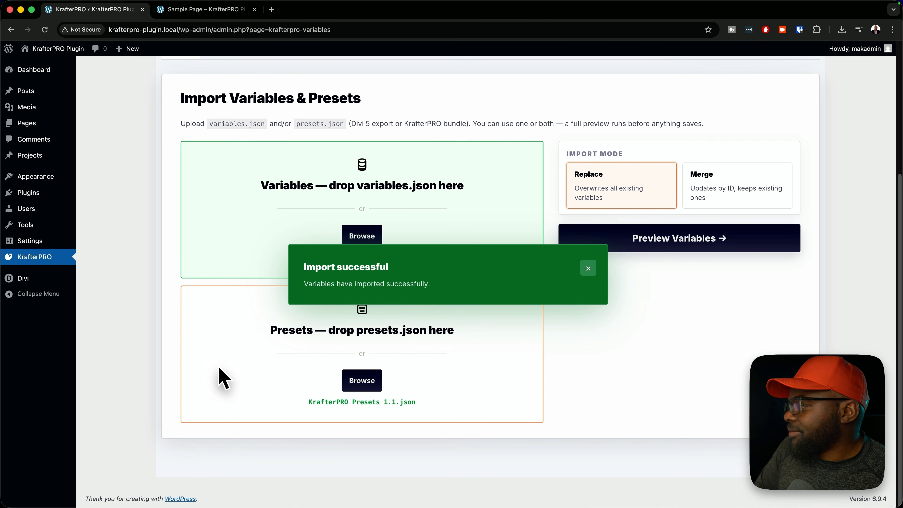
pyautogui.click(589, 269)
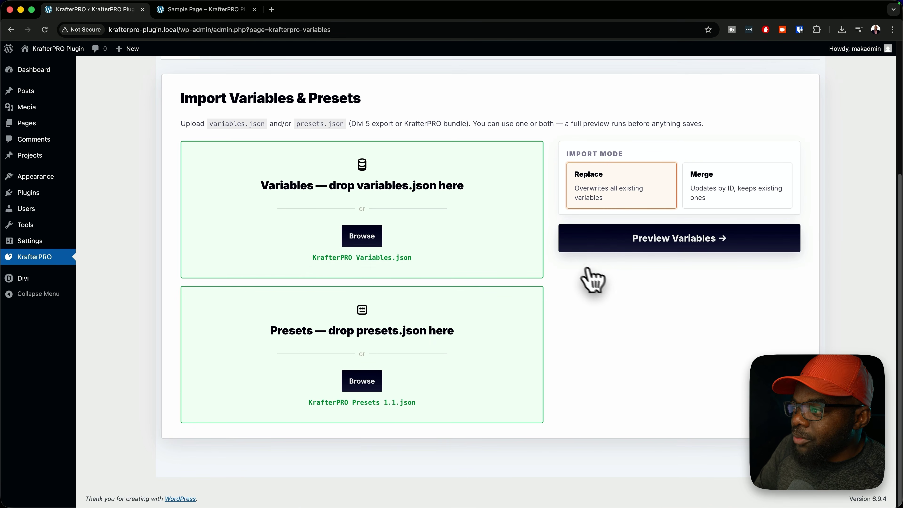
# - Switch back to Sample Page, reload it and open the title heading's settings
pyautogui.click(243, 13)
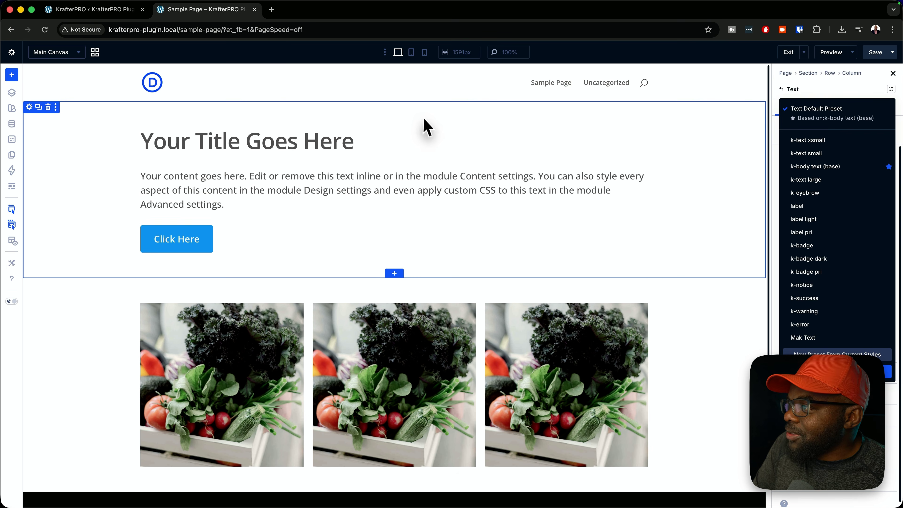
pyautogui.click(423, 125)
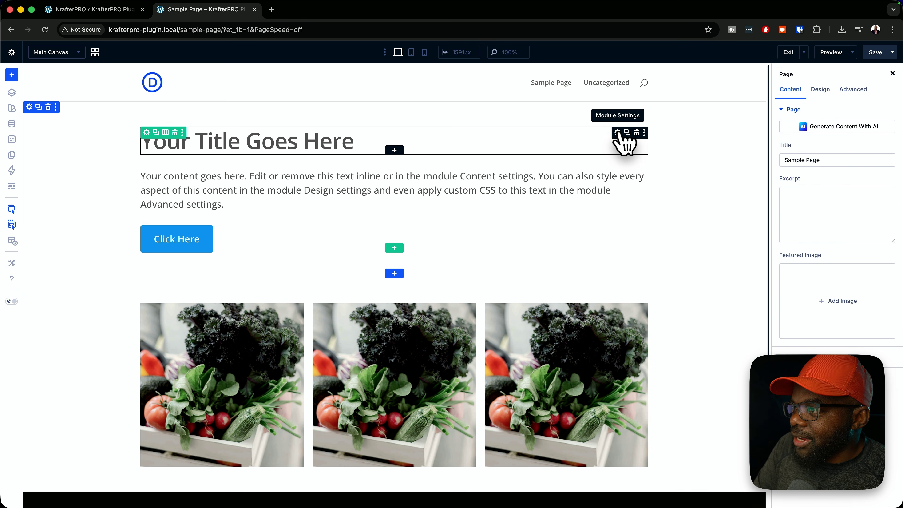
pyautogui.click(636, 138)
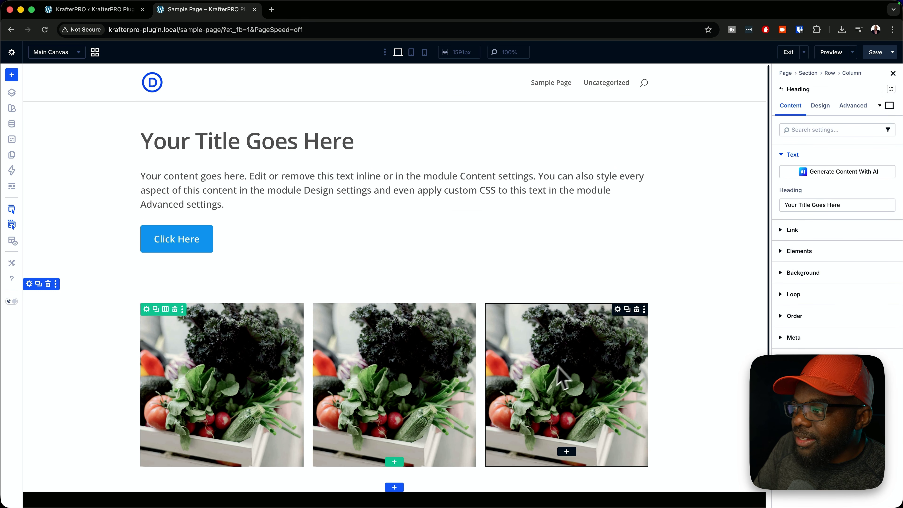
# - Remove the Autogrid preset from the column holding the three images and assign autogrid to it again
pyautogui.click(146, 309)
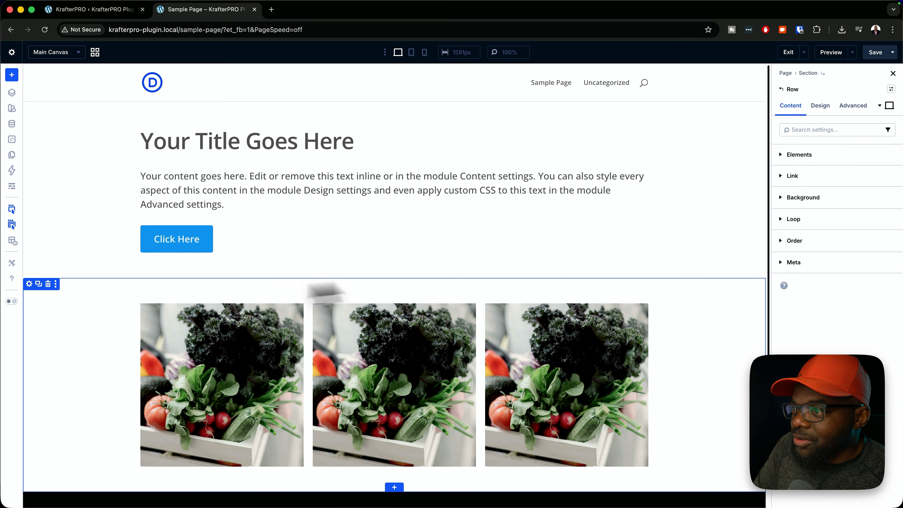
pyautogui.click(825, 160)
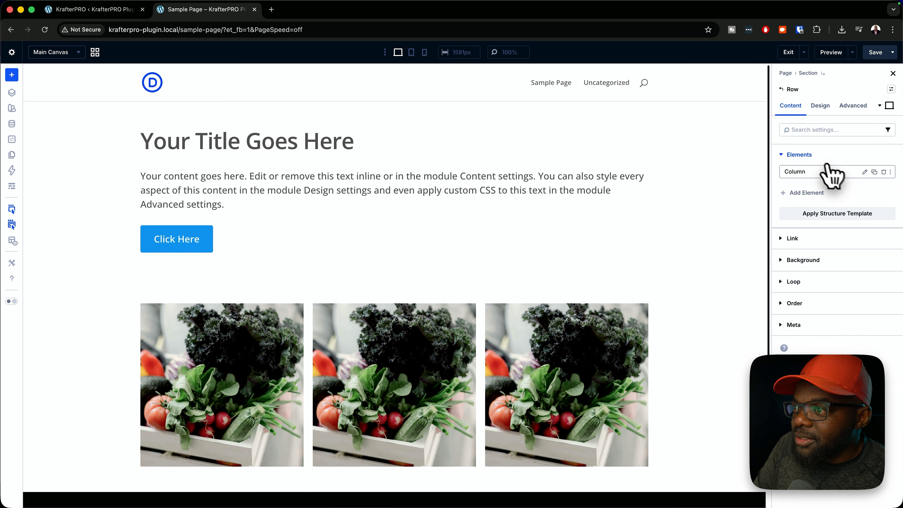
pyautogui.click(849, 173)
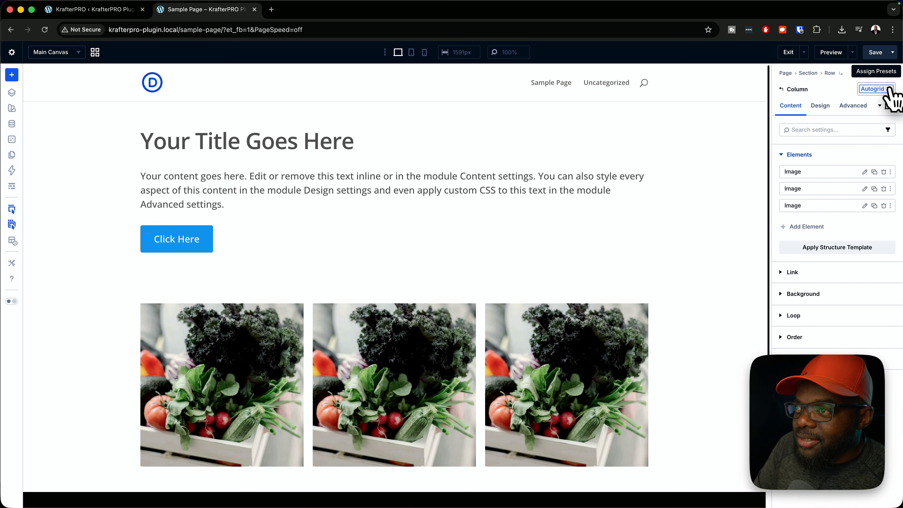
pyautogui.click(889, 89)
pyautogui.scroll(-15, 510, 378)
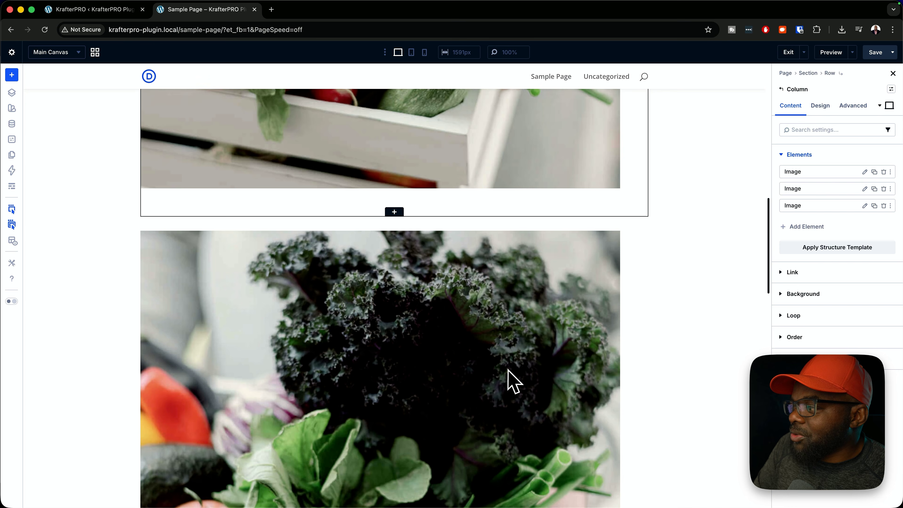
pyautogui.scroll(15, 510, 378)
pyautogui.click(891, 88)
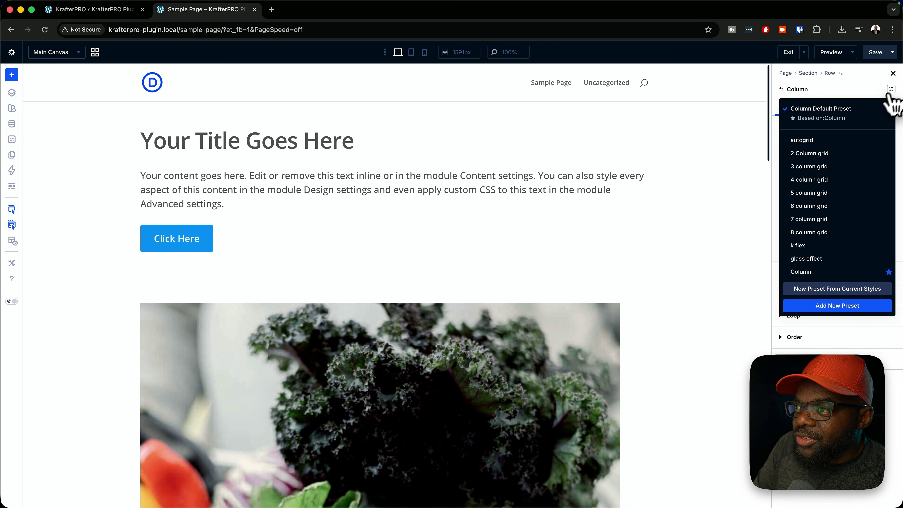
pyautogui.click(832, 142)
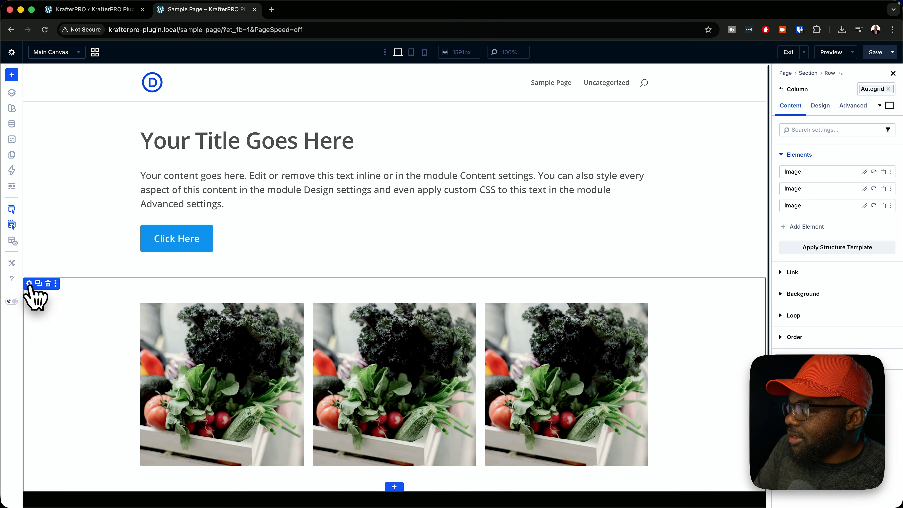
# - Assign the bg light background preset and the k-section large preset to the section holding the three images
pyautogui.click(30, 284)
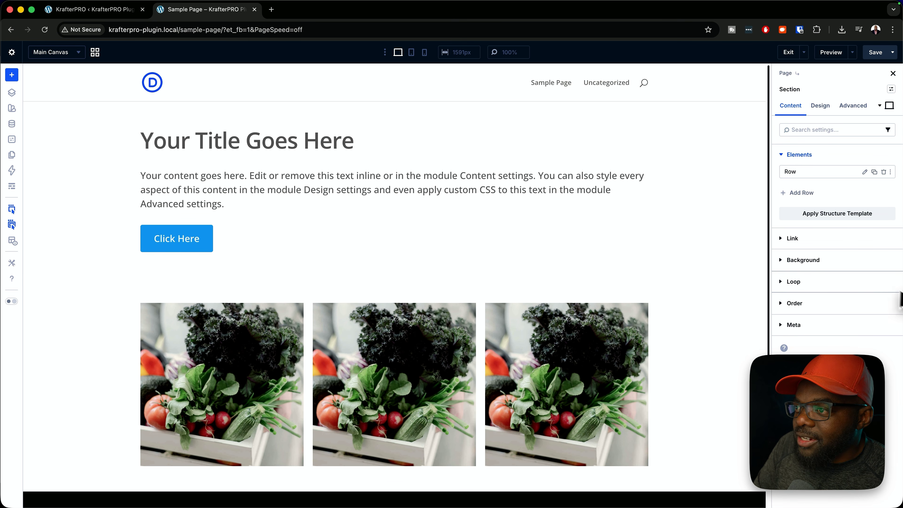
pyautogui.click(891, 260)
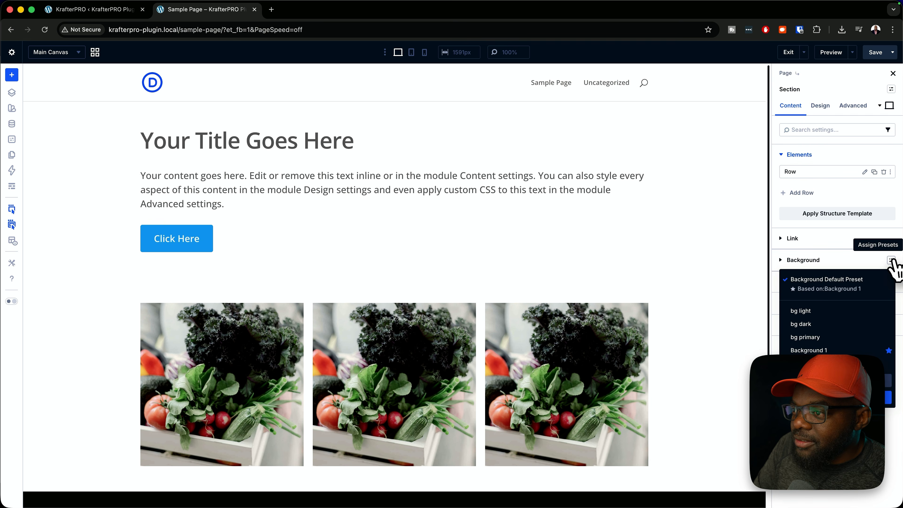
pyautogui.click(825, 313)
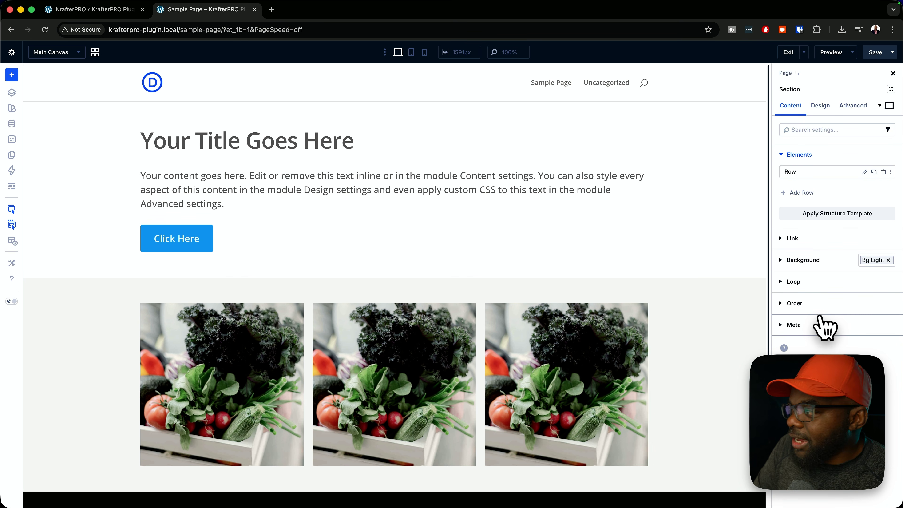
pyautogui.click(891, 90)
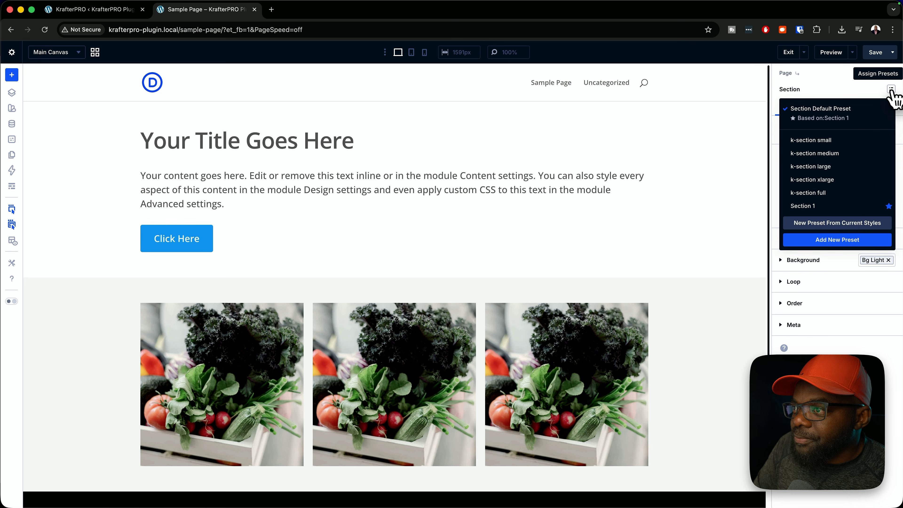
pyautogui.click(836, 167)
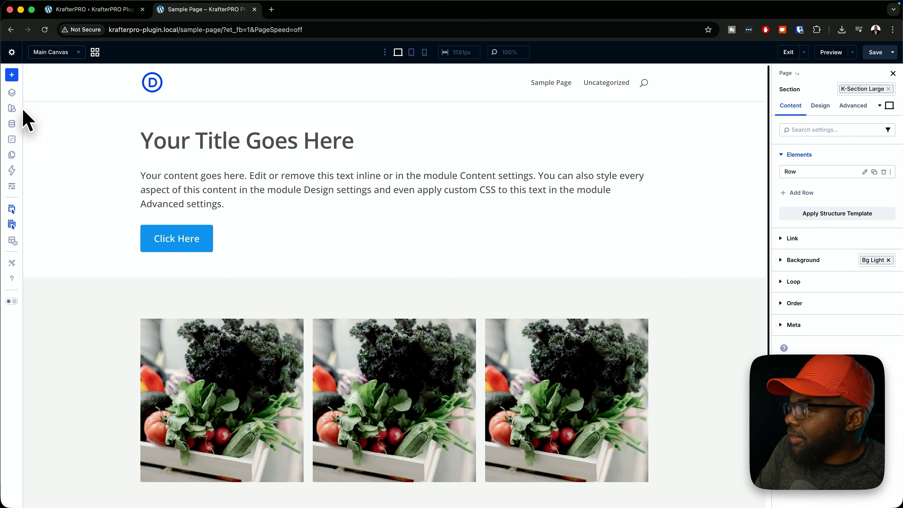
# - Assign the k-section xlarge preset to the section holding the title, body text and button
pyautogui.press('super+z')
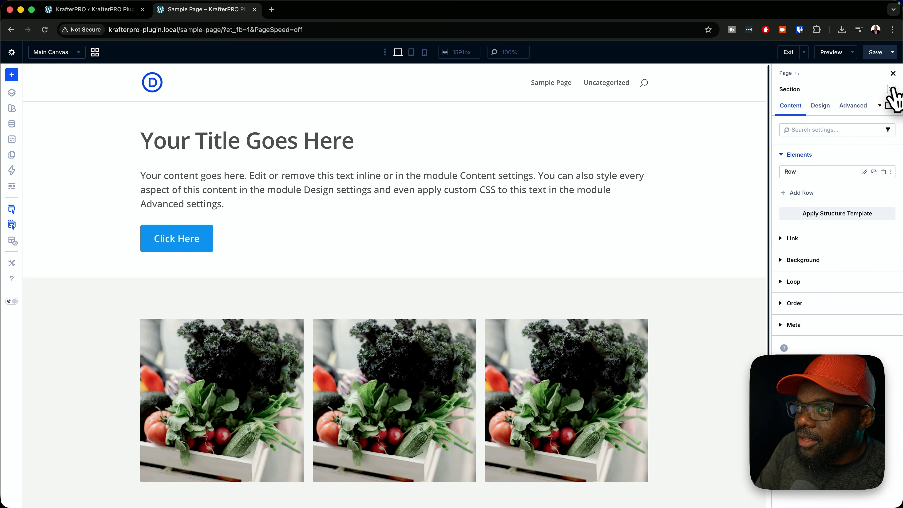
pyautogui.click(892, 89)
pyautogui.click(836, 180)
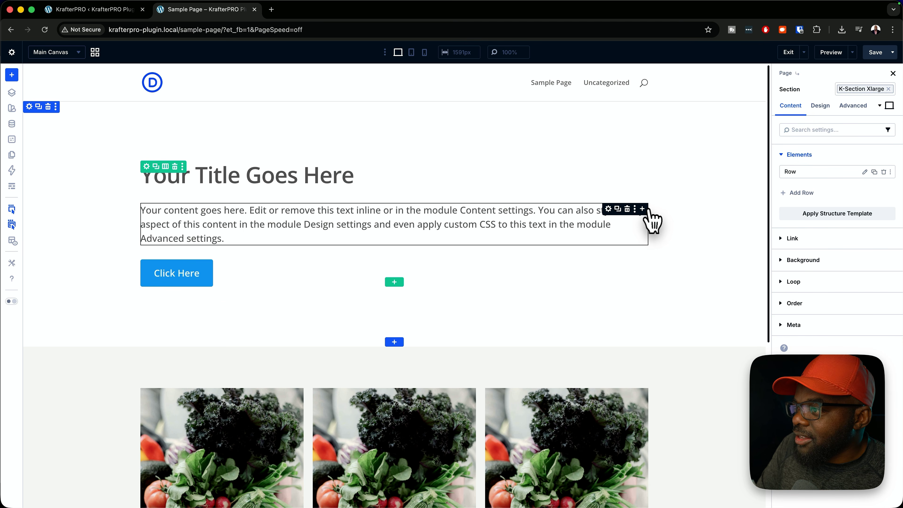
# - Insert a Group module below the body text, add a Button module inside it and duplicate that button
pyautogui.click(642, 209)
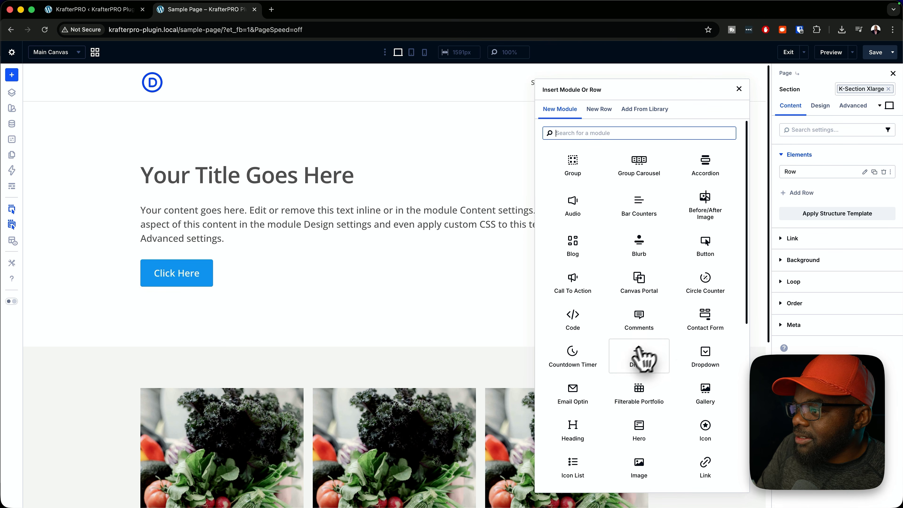
pyautogui.click(578, 168)
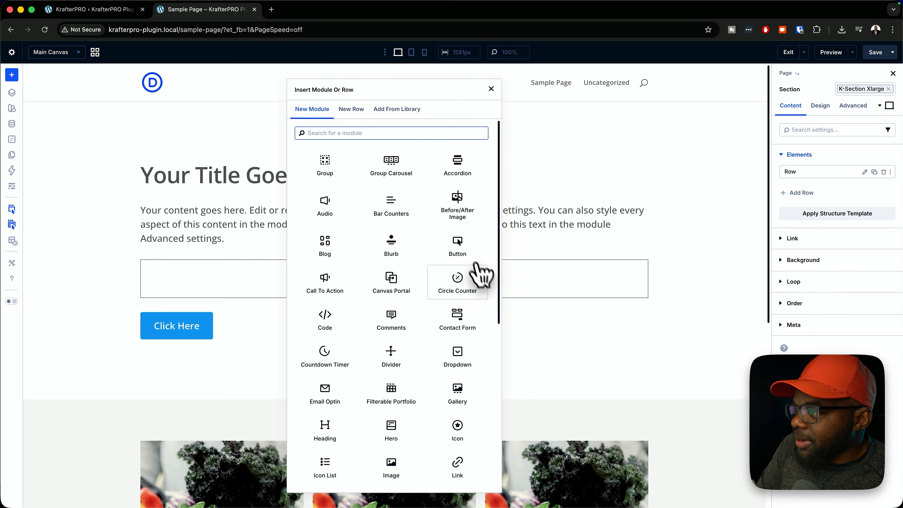
pyautogui.click(462, 246)
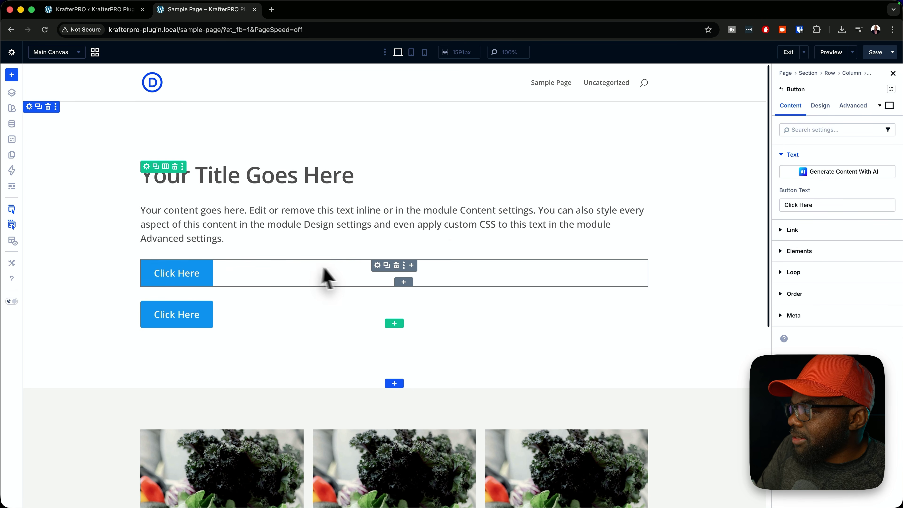
pyautogui.click(183, 266)
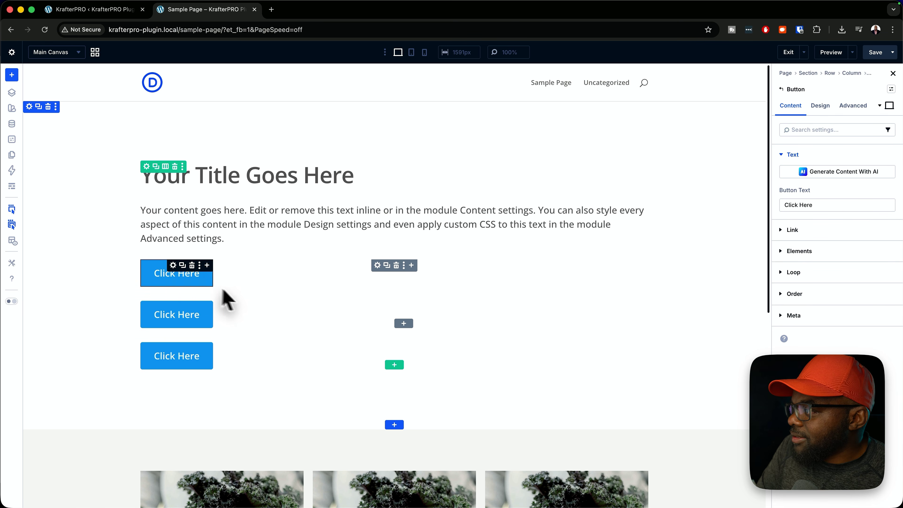
# - Lay out the button group as a row with the gap small layout preset, and delete the separate button below it
pyautogui.click(382, 265)
pyautogui.click(820, 106)
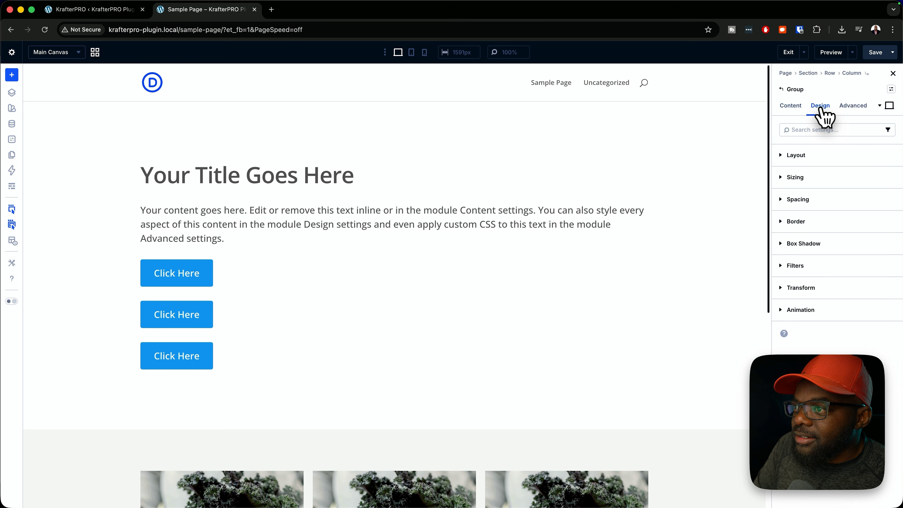
pyautogui.click(822, 156)
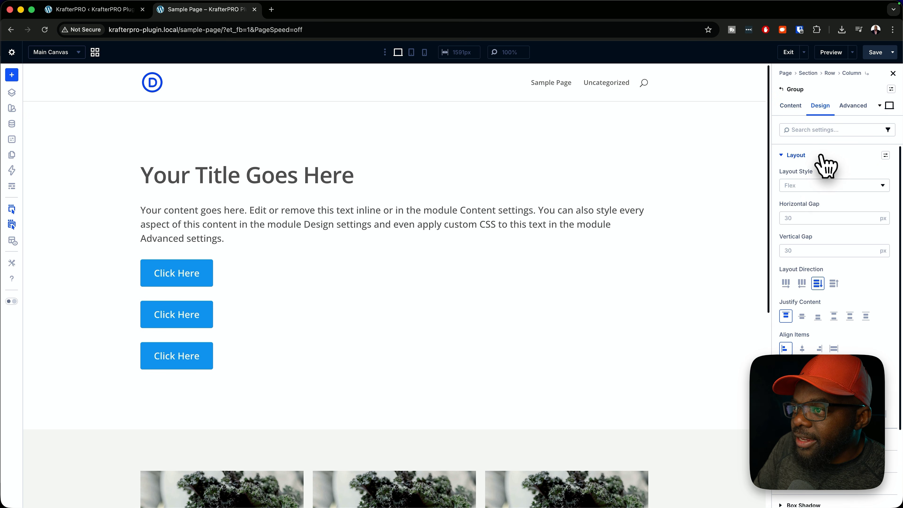
pyautogui.click(885, 155)
pyautogui.click(824, 232)
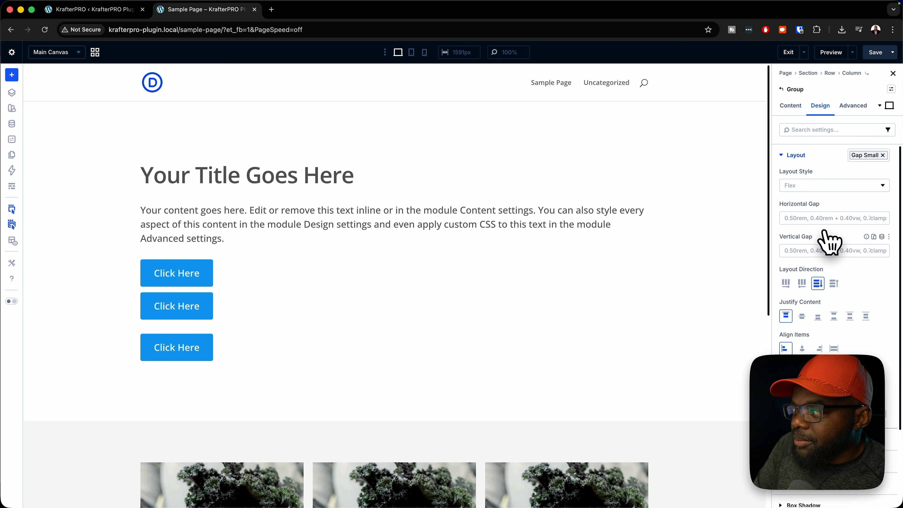
pyautogui.click(786, 283)
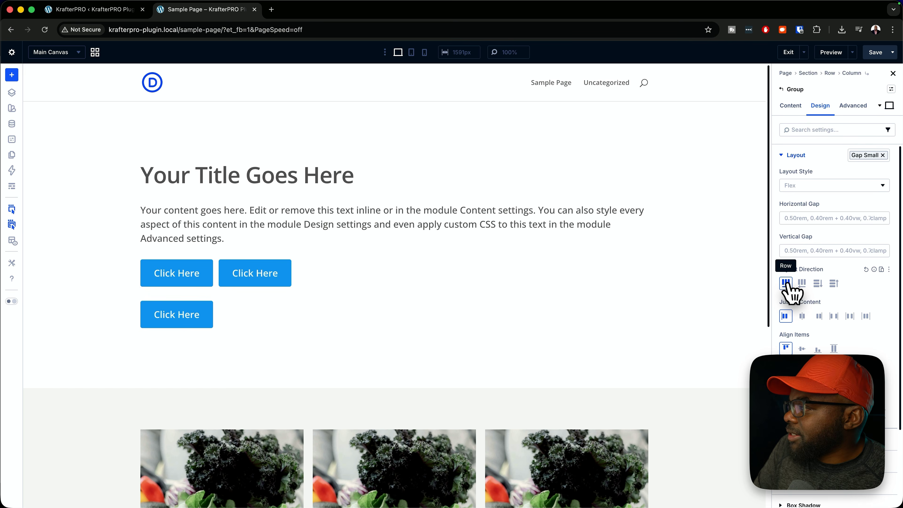
pyautogui.click(196, 316)
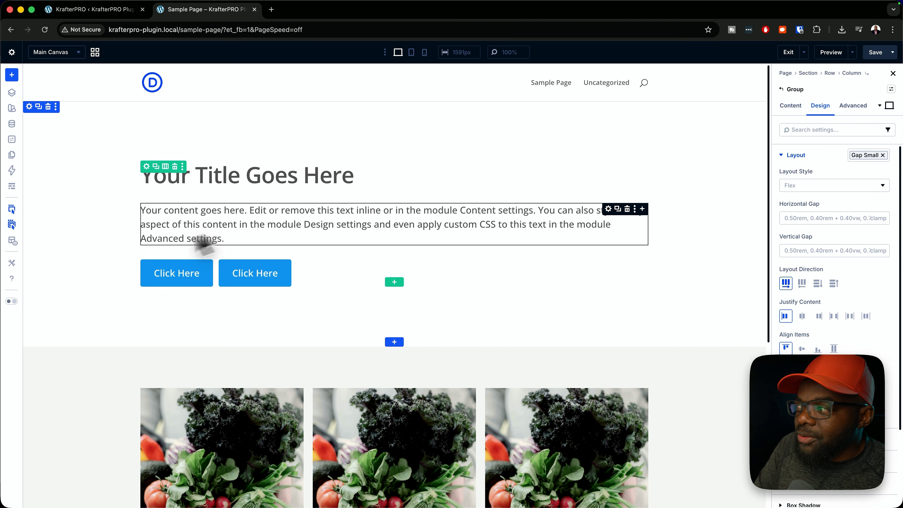
# - Assign the gap 0 layout preset to the column holding the title, body text and button group
pyautogui.click(147, 166)
pyautogui.click(791, 106)
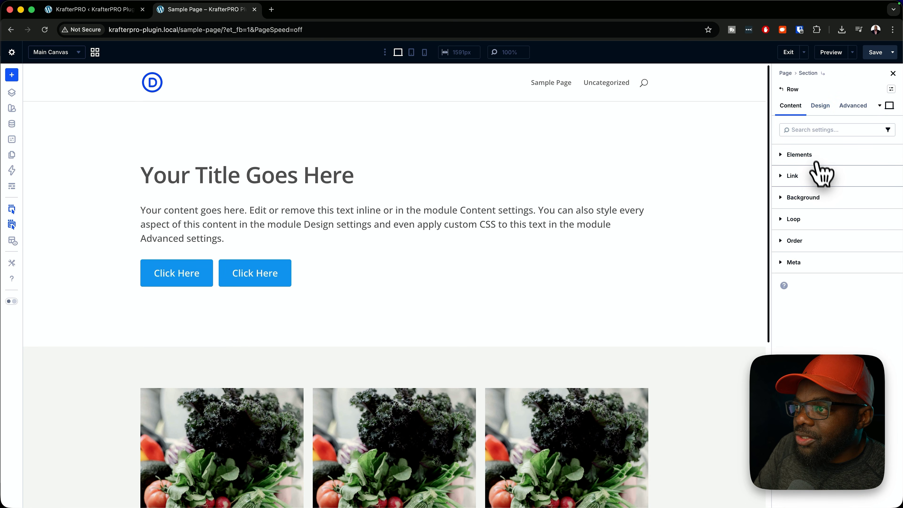
pyautogui.click(817, 155)
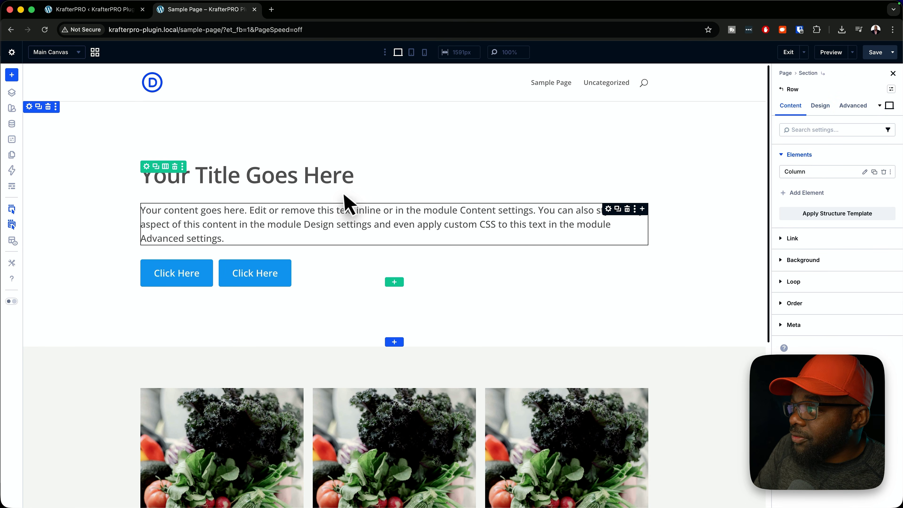
pyautogui.click(865, 172)
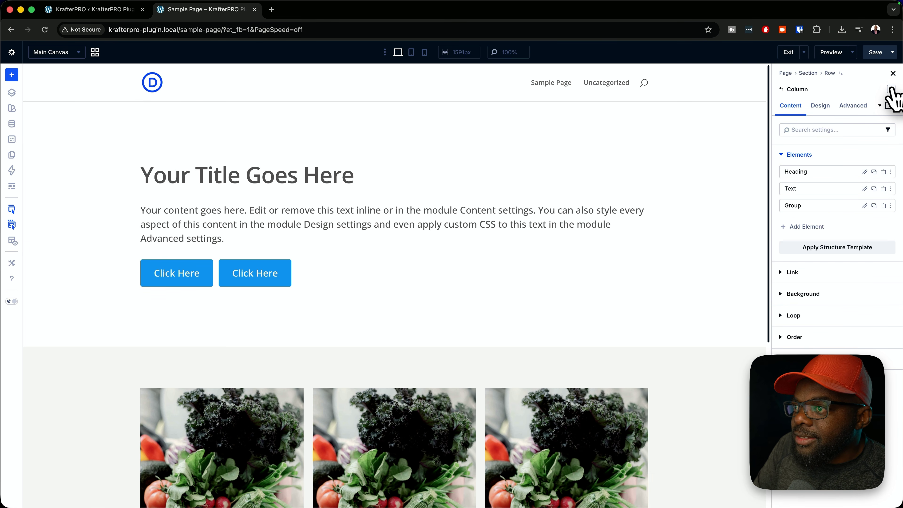
pyautogui.click(890, 106)
pyautogui.click(883, 154)
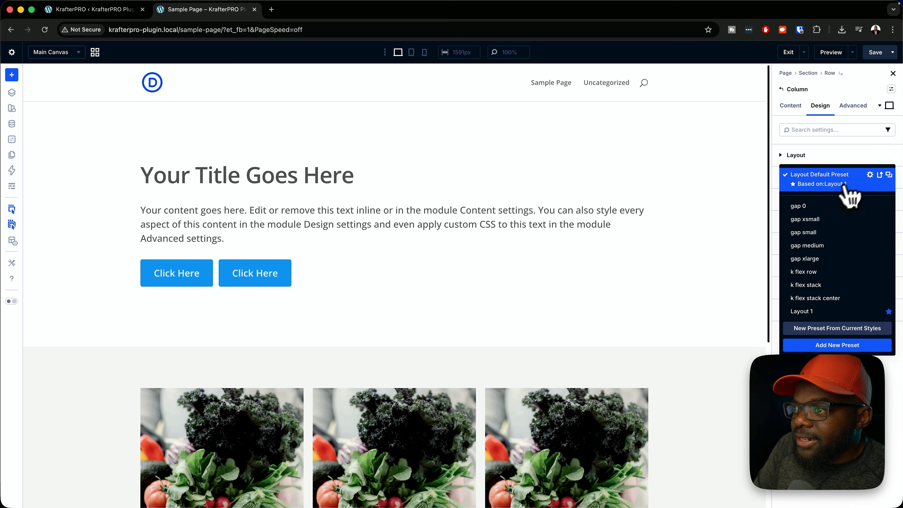
pyautogui.click(833, 207)
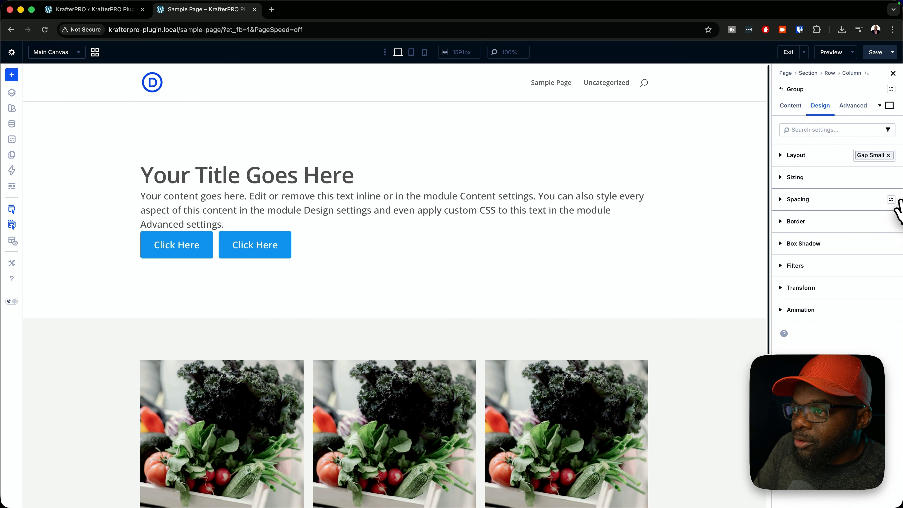
# - Assign the m-top-large spacing preset to the button group and the m-top-medium spacing preset to the body text module
pyautogui.click(892, 200)
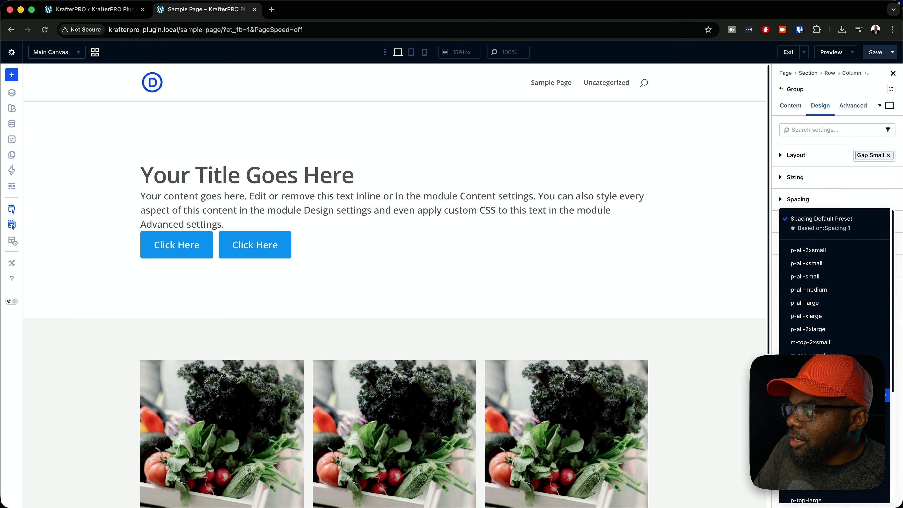
pyautogui.click(817, 394)
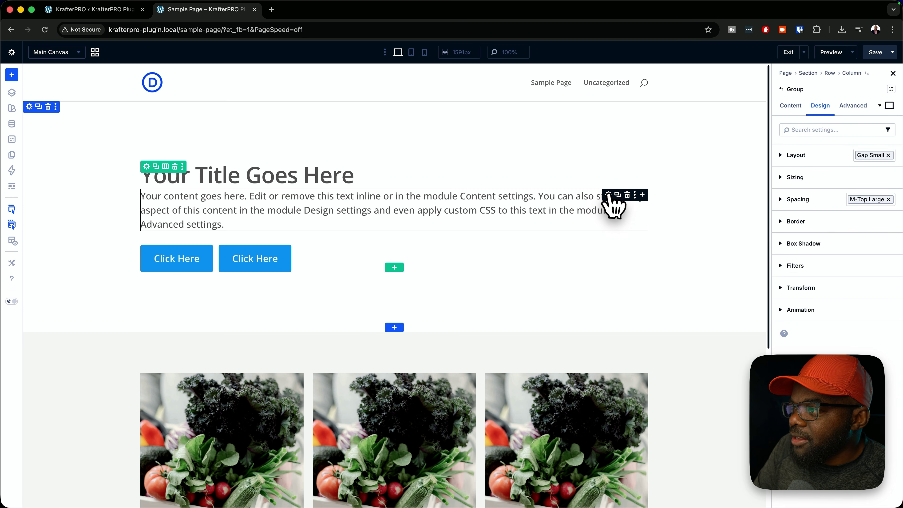
pyautogui.click(608, 195)
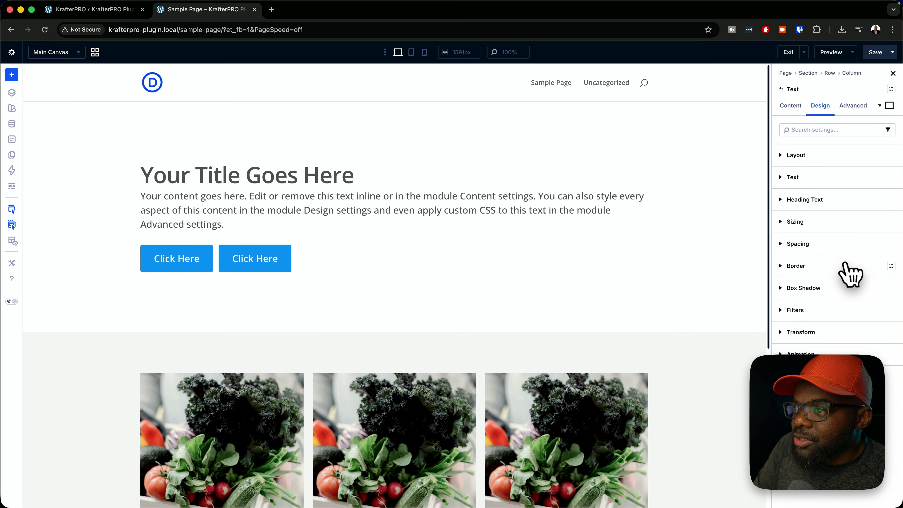
pyautogui.click(891, 244)
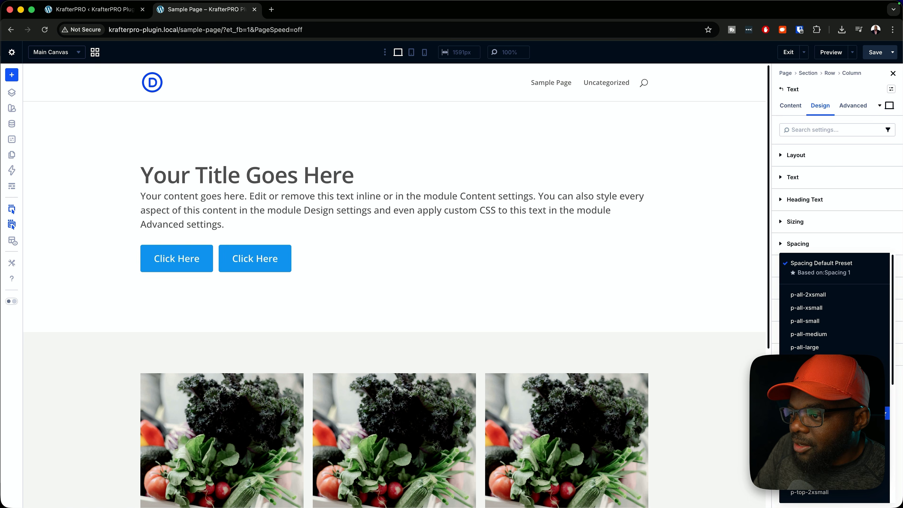
pyautogui.click(818, 426)
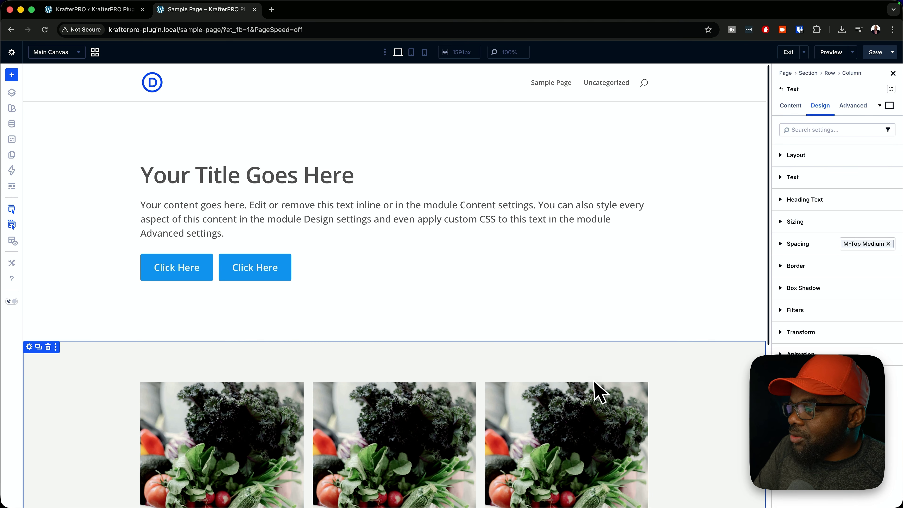
pyautogui.scroll(-7, 595, 381)
pyautogui.scroll(7, 601, 392)
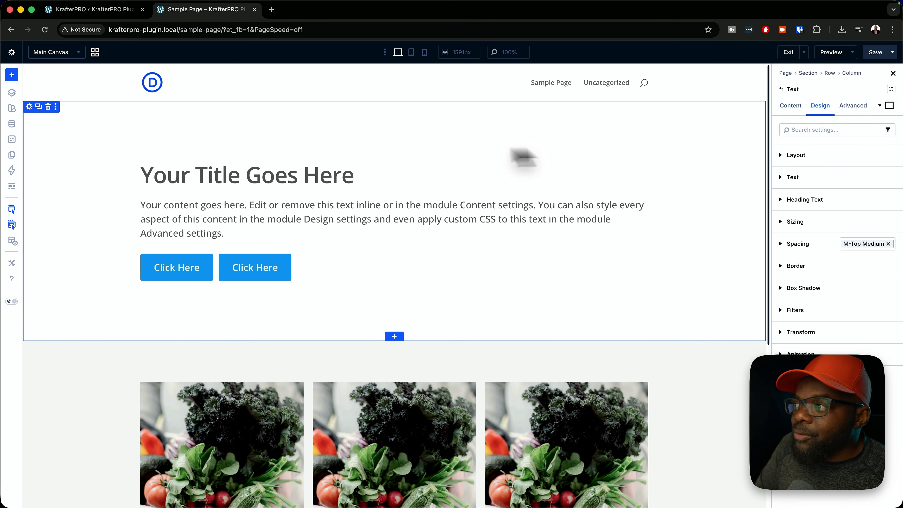
# - Load the About layout from the premade Produce Farm pack, replacing the existing page content and importing its design presets
pyautogui.click(12, 75)
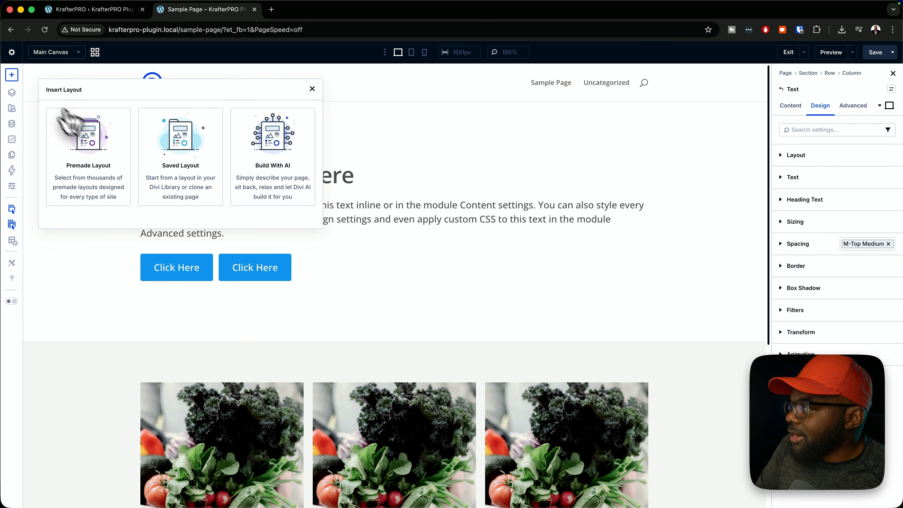
pyautogui.click(108, 170)
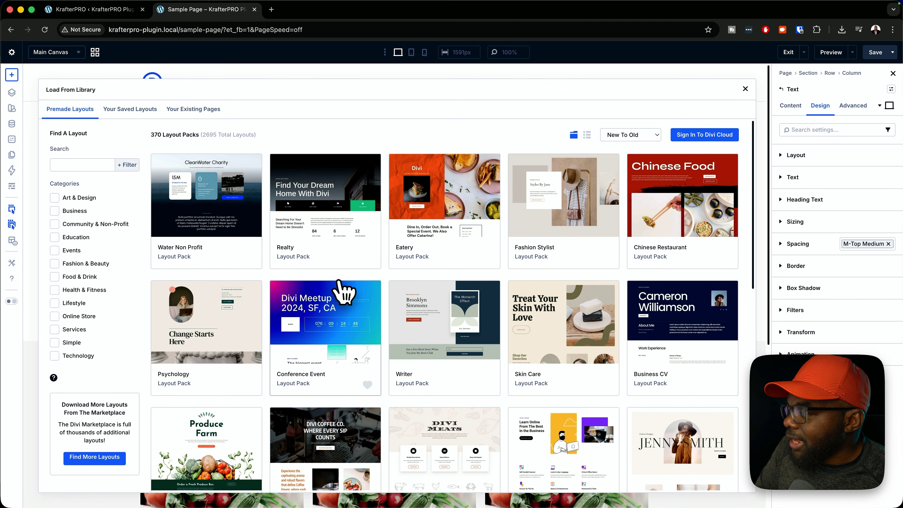
pyautogui.scroll(-5, 343, 290)
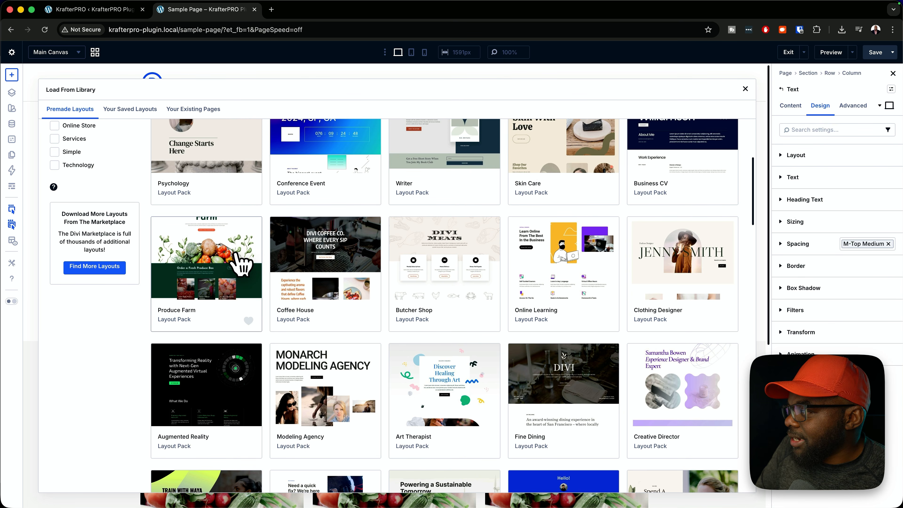
pyautogui.click(239, 259)
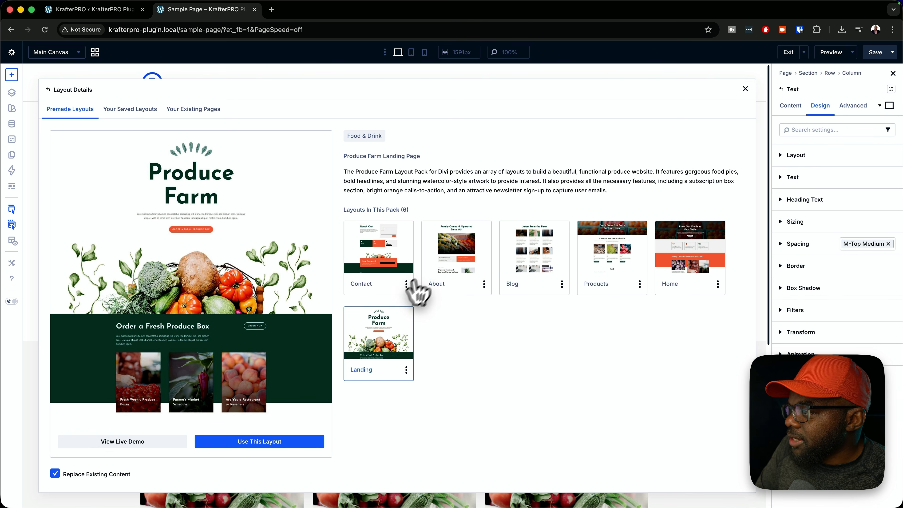
pyautogui.click(462, 271)
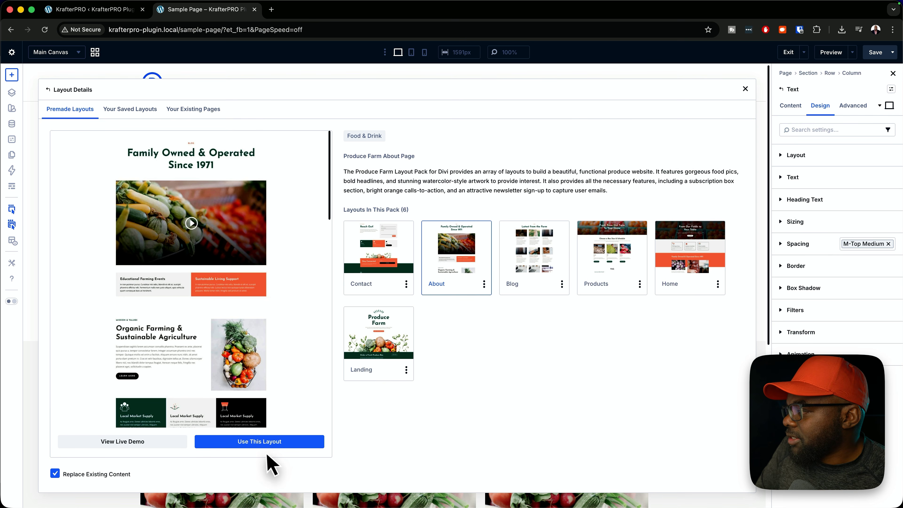
pyautogui.click(267, 443)
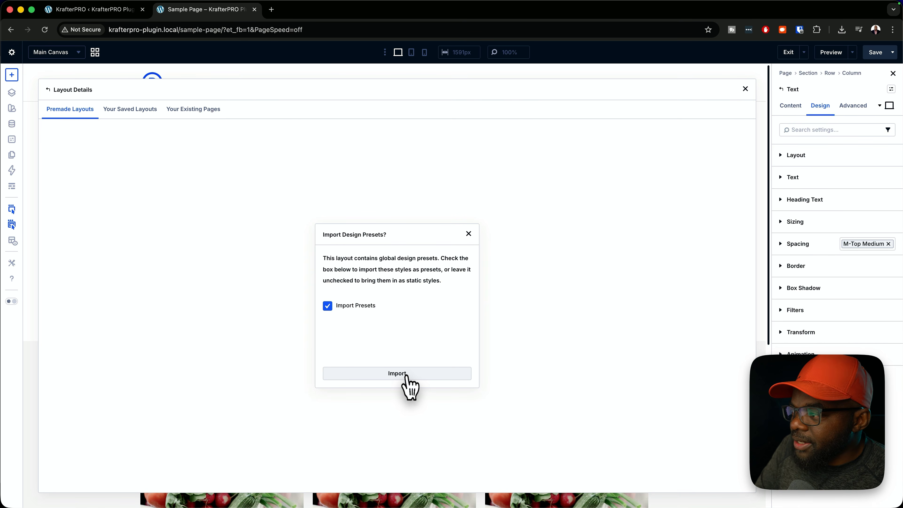
pyautogui.click(404, 374)
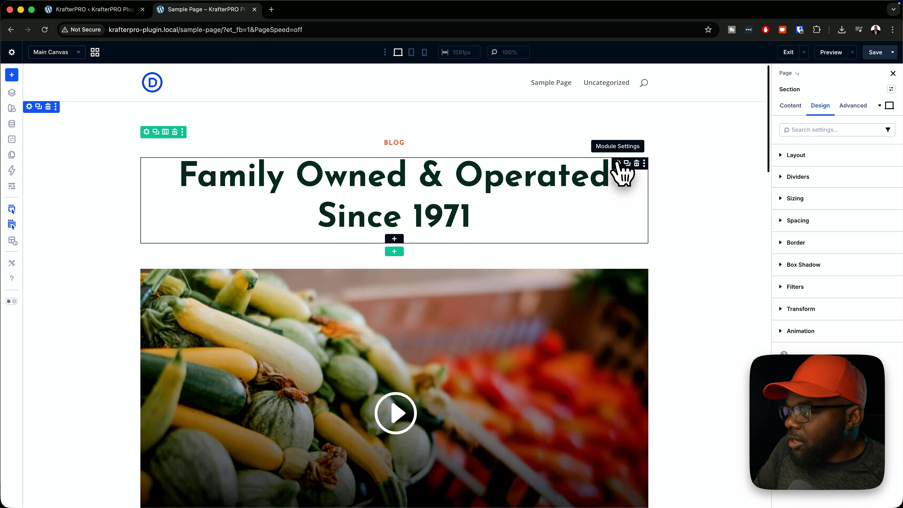
# - Examine the main heading text module's text design settings and look through the whole imported layout
pyautogui.click(618, 164)
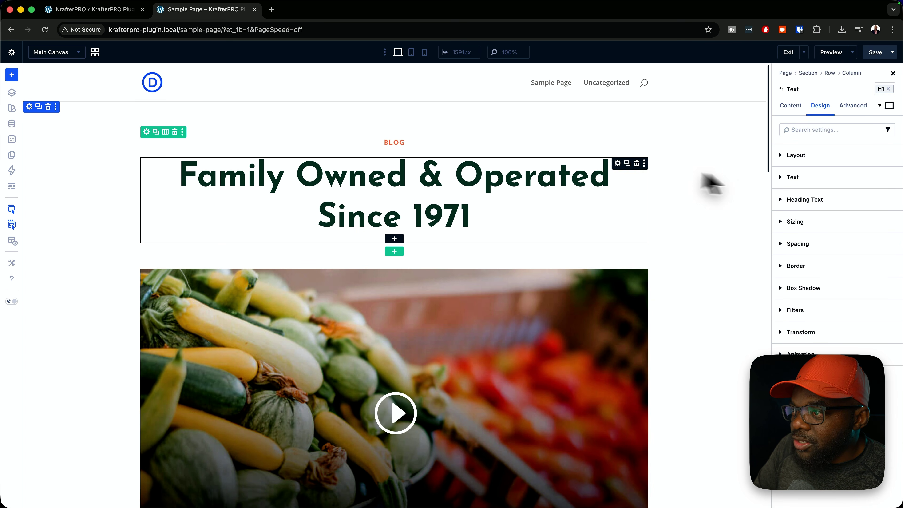
pyautogui.click(817, 177)
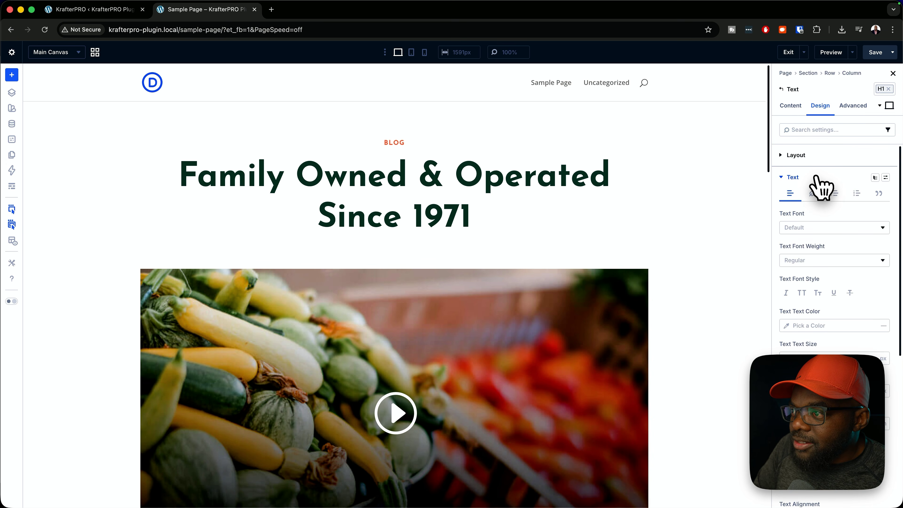
pyautogui.scroll(-5, 855, 313)
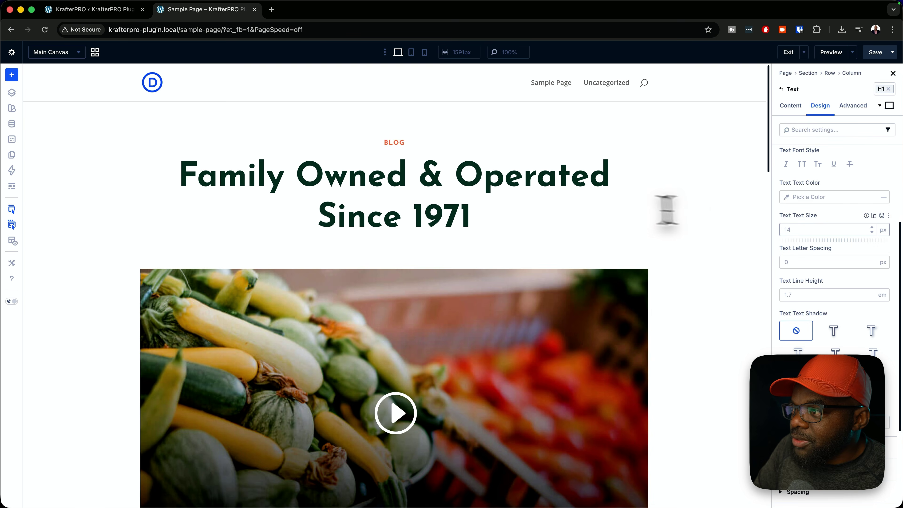
pyautogui.scroll(5, 808, 224)
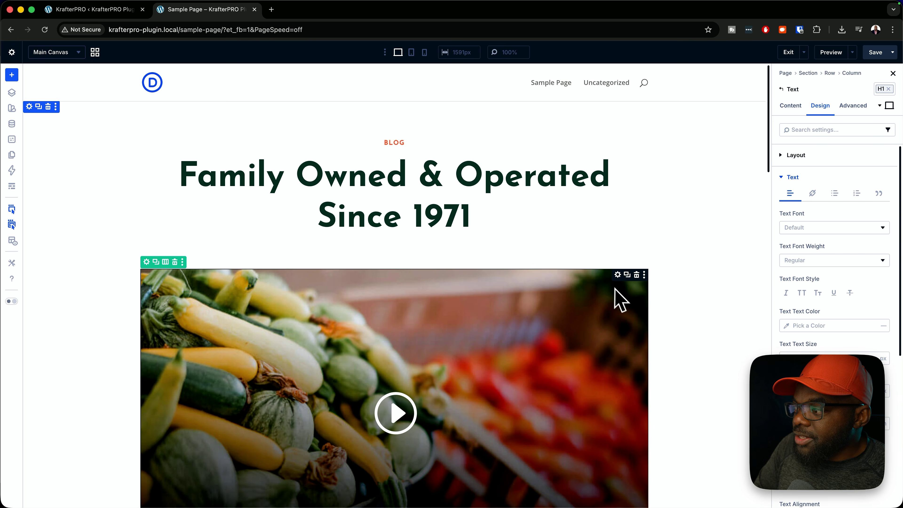
pyautogui.scroll(-20, 614, 288)
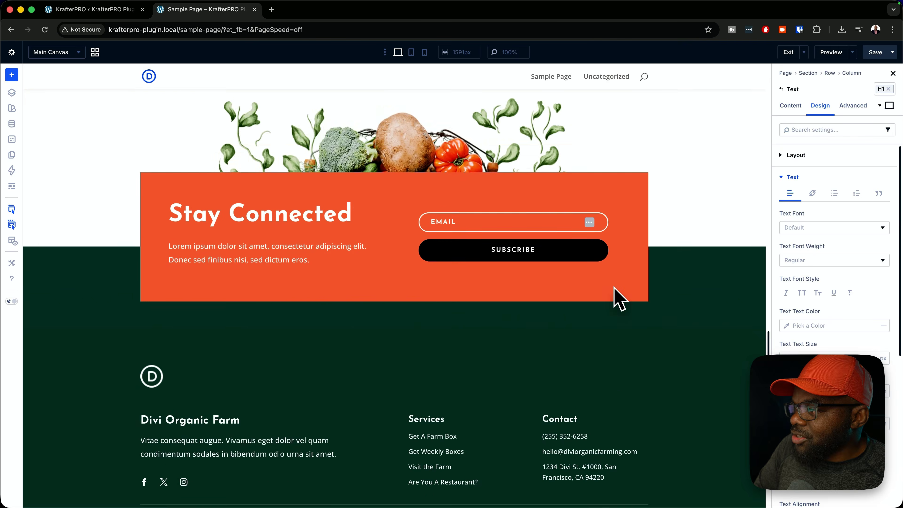
pyautogui.scroll(20, 614, 288)
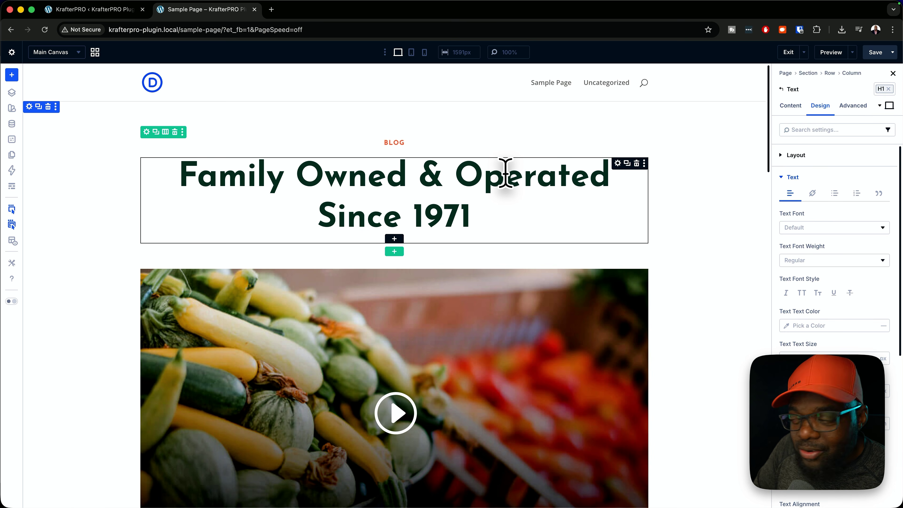
# - Try resetting all attributes of the main heading text module and undo the reset
pyautogui.rightClick(619, 164)
pyautogui.moveTo(651, 327)
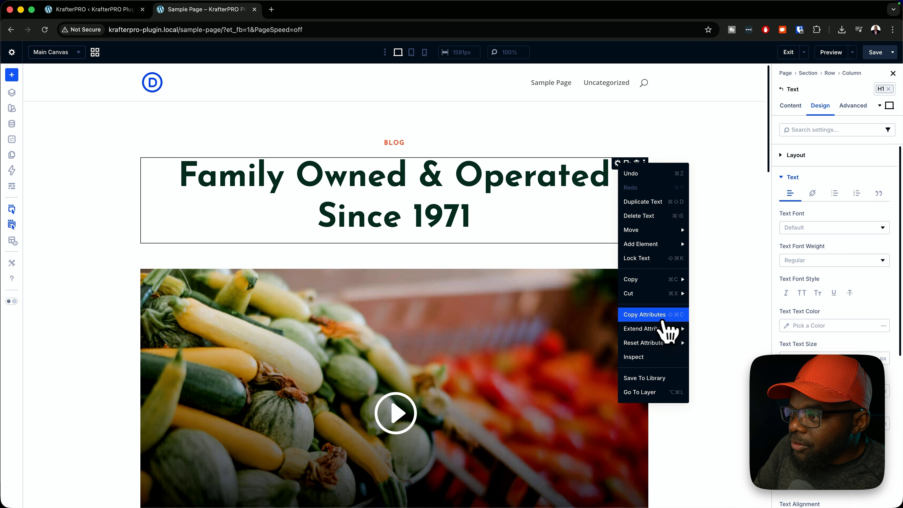
pyautogui.moveTo(675, 343)
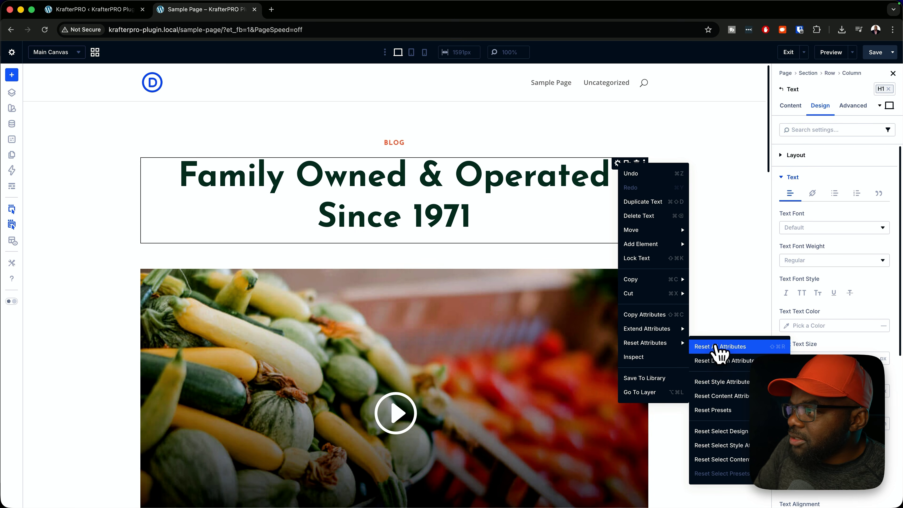
pyautogui.click(716, 347)
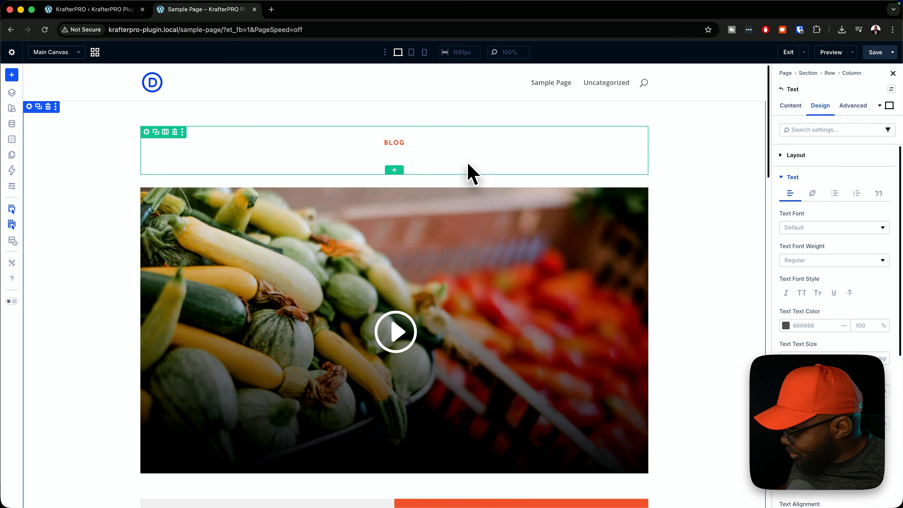
pyautogui.press('super+z')
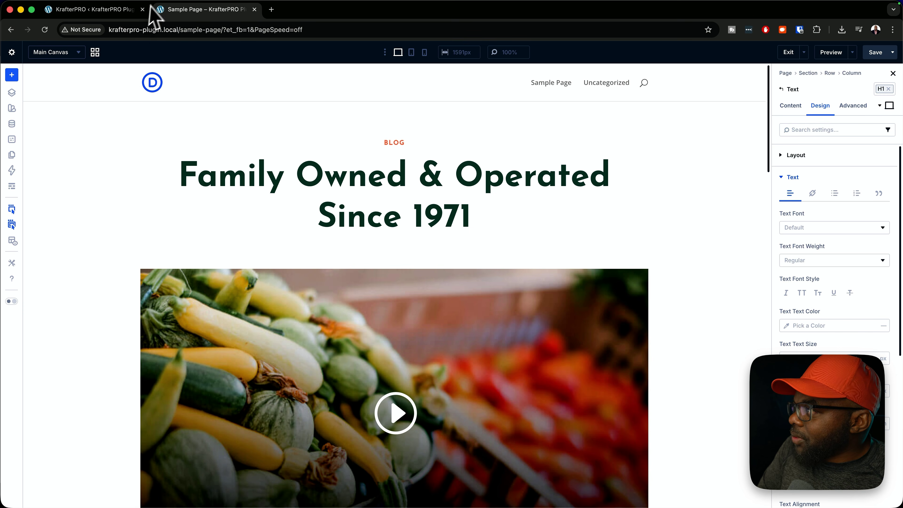
# - Delete all module presets and all variables and colors from the site in KrafterPRO
pyautogui.click(94, 9)
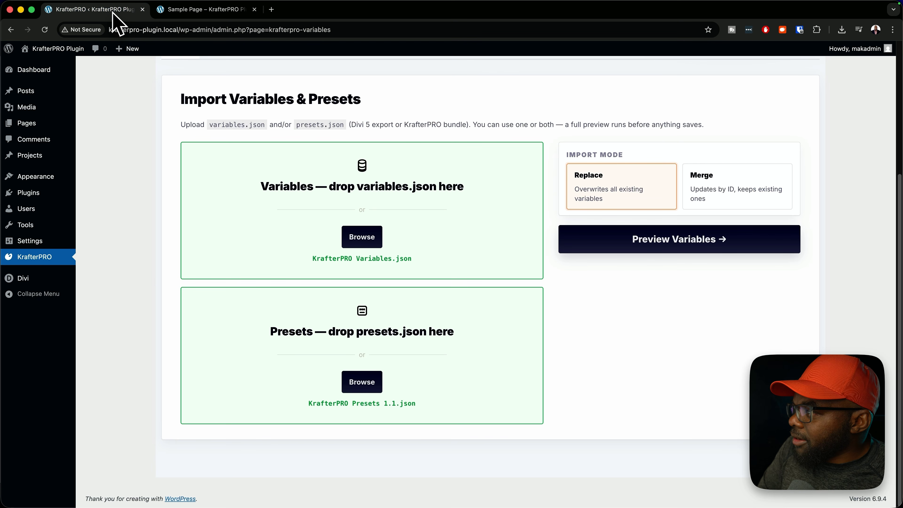
pyautogui.scroll(5, 362, 202)
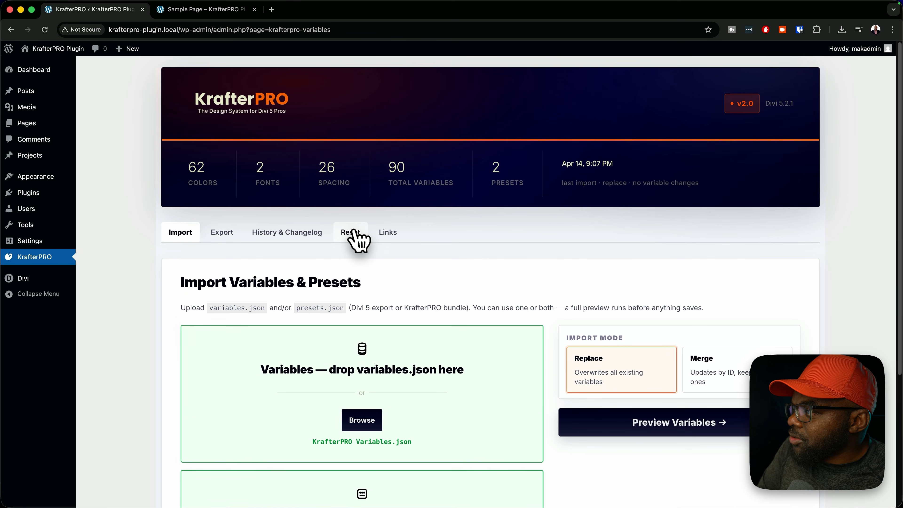
pyautogui.click(354, 232)
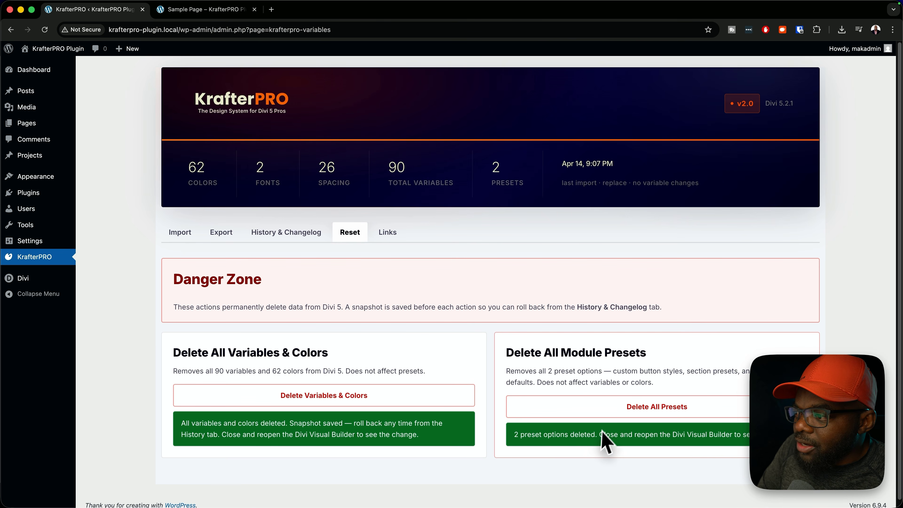
pyautogui.click(665, 413)
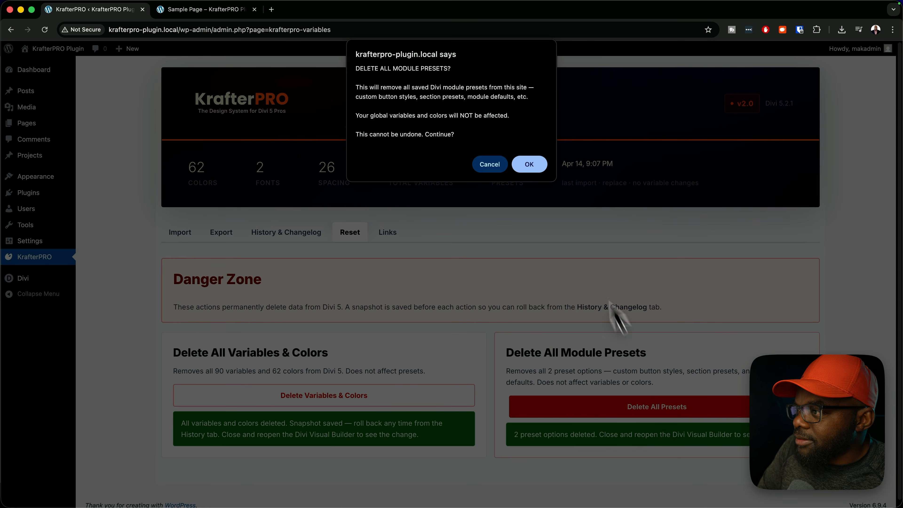
pyautogui.press('Return')
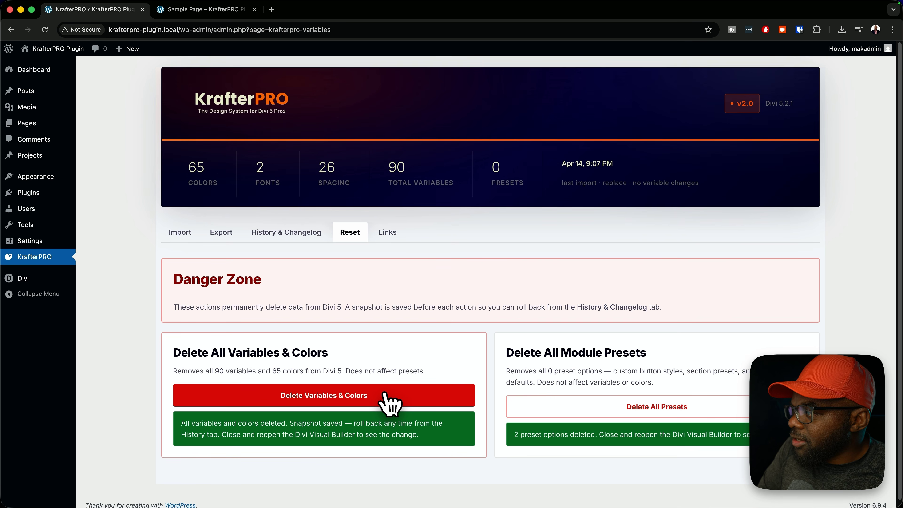
pyautogui.click(385, 400)
pyautogui.click(527, 169)
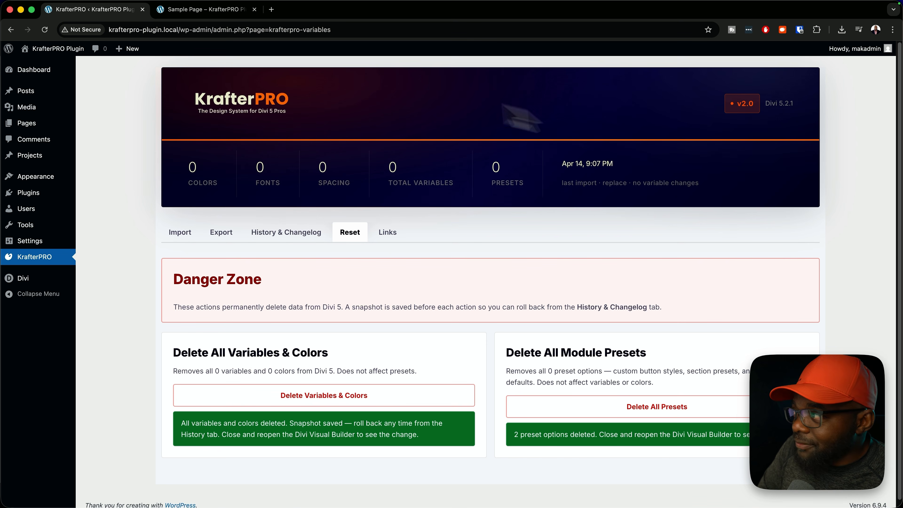
# - Return to the reloaded Sample Page and check the styling of the whole layout
pyautogui.click(235, 11)
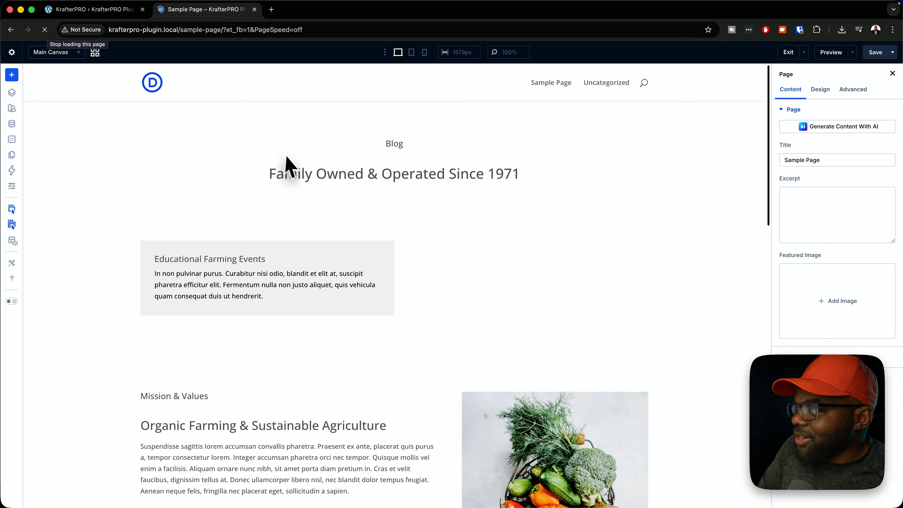
pyautogui.scroll(-10, 434, 337)
pyautogui.scroll(-10, 432, 325)
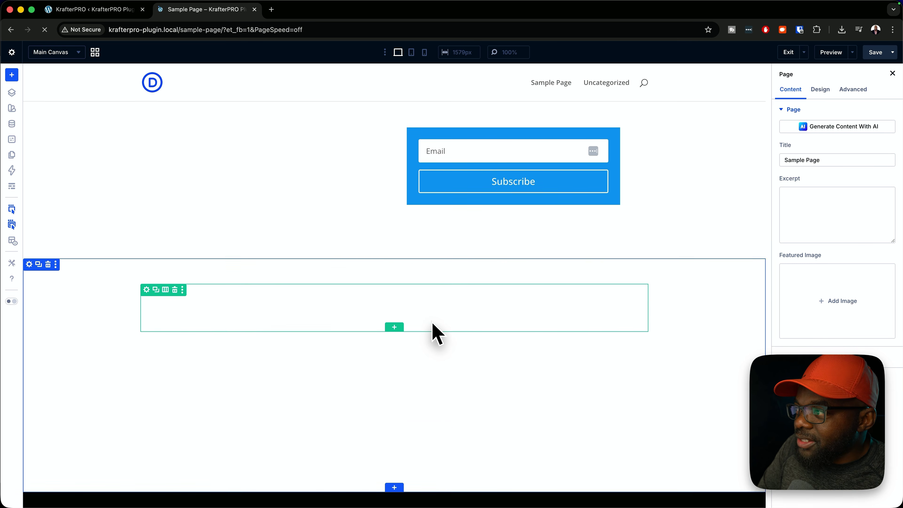
pyautogui.scroll(10, 432, 325)
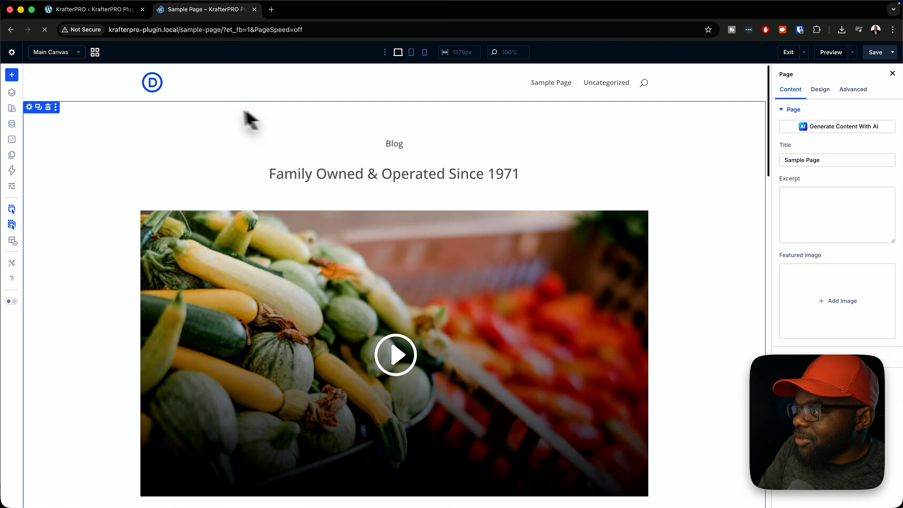
# - Preview and import KrafterPRO Variables.json and KrafterPRO Presets 1.1.json on the KrafterPRO page using Replace mode
pyautogui.click(94, 10)
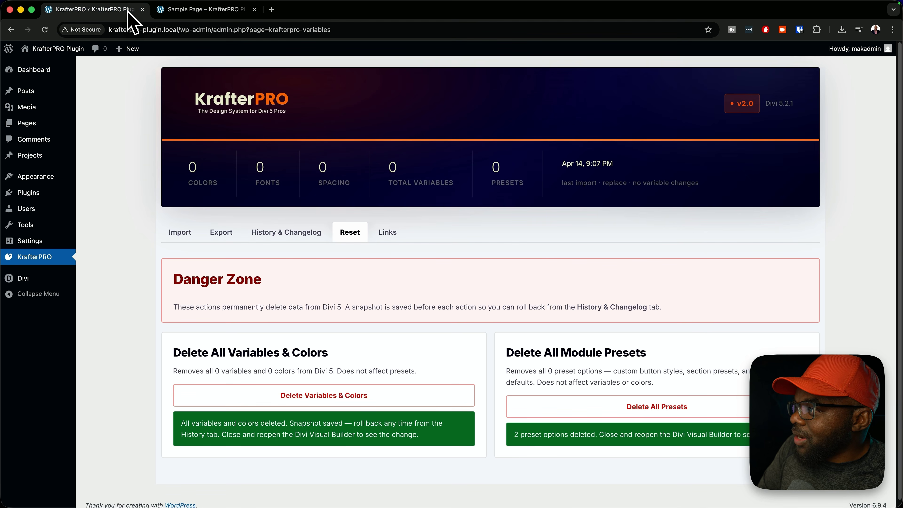
pyautogui.click(185, 234)
pyautogui.scroll(-4, 473, 343)
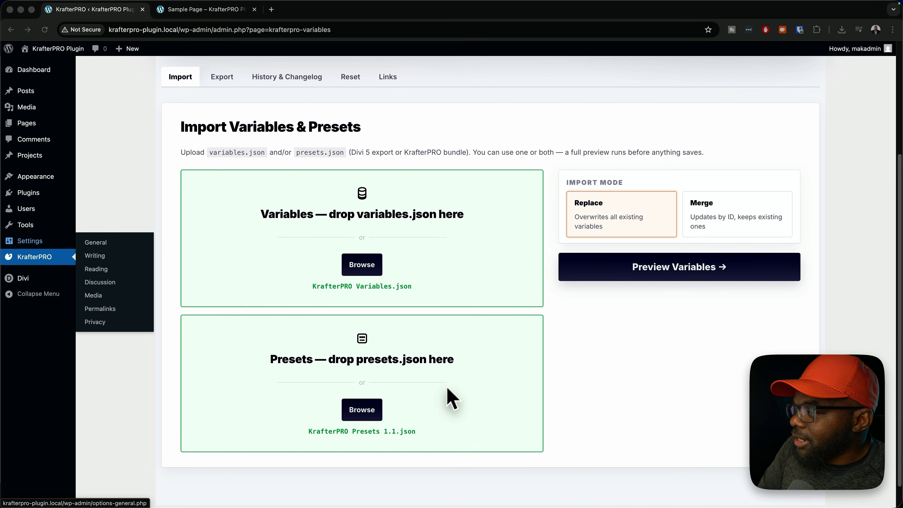
pyautogui.click(661, 274)
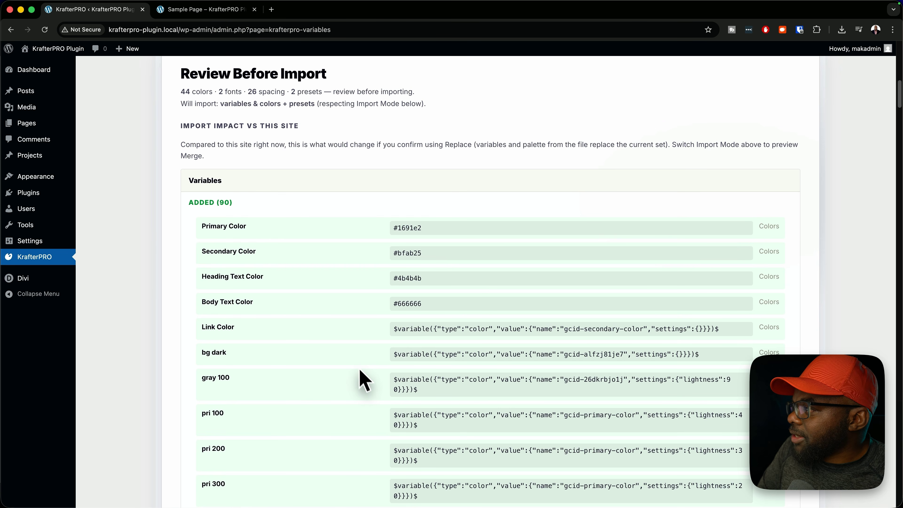
pyautogui.scroll(-20, 388, 406)
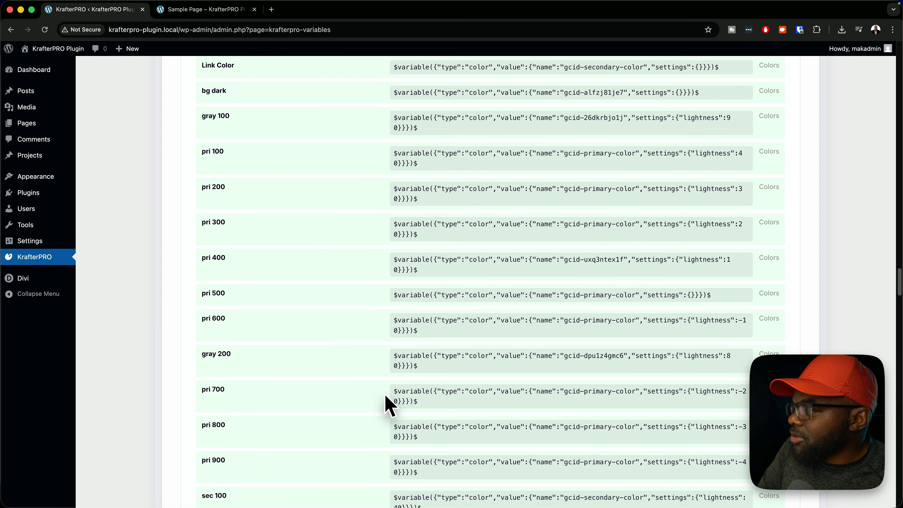
pyautogui.click(249, 369)
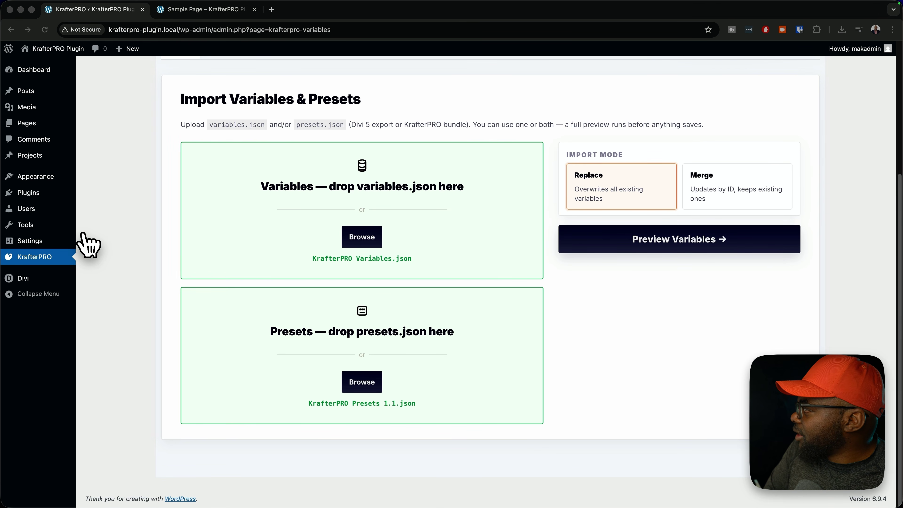
# - Run the Replace import of the KrafterPRO variables and presets files once more and dismiss the notification
pyautogui.moveTo(89, 245); pyautogui.dragTo(278, 228)
pyautogui.click(654, 246)
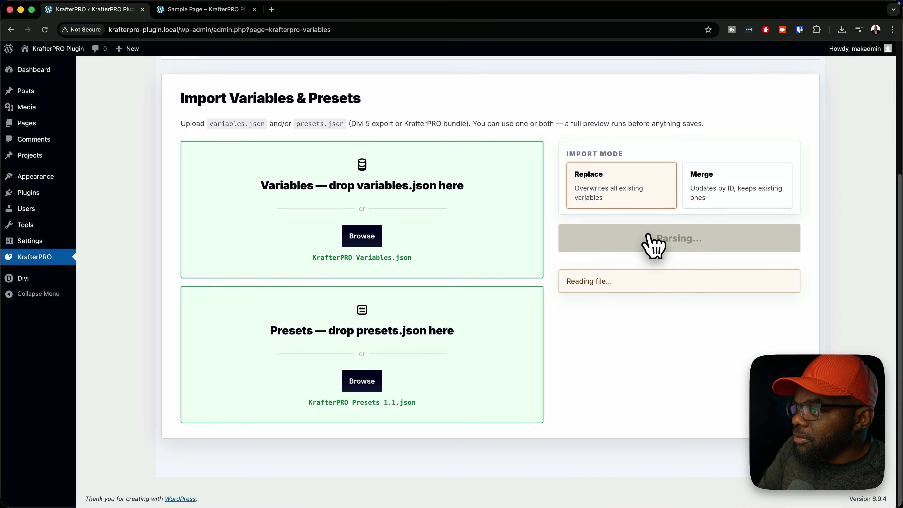
pyautogui.scroll(-20, 629, 360)
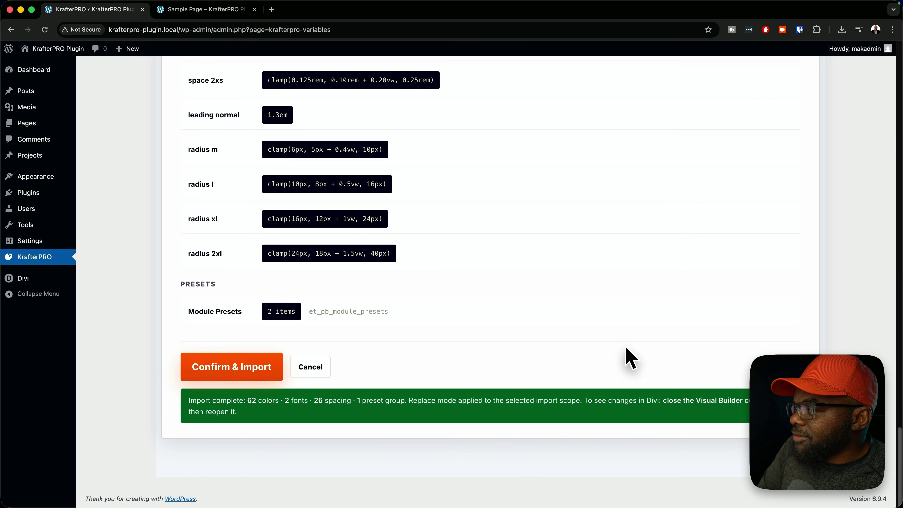
pyautogui.click(248, 372)
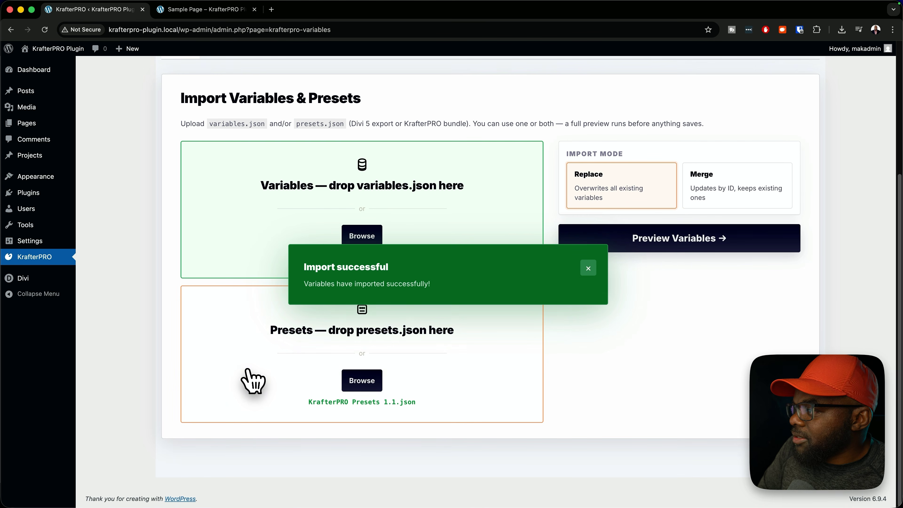
pyautogui.click(589, 268)
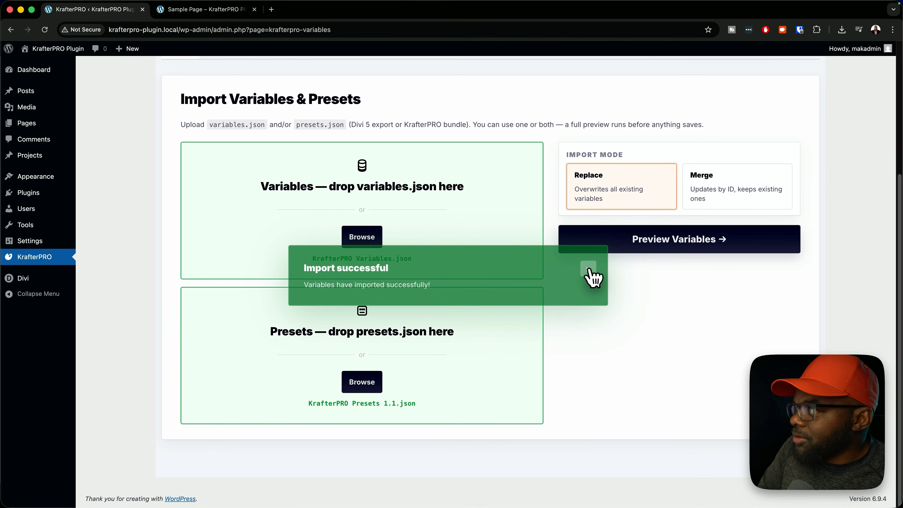
# - Return to the reloaded Sample Page and assign the k-eyebrow preset to the Blog text module above the heading
pyautogui.click(229, 10)
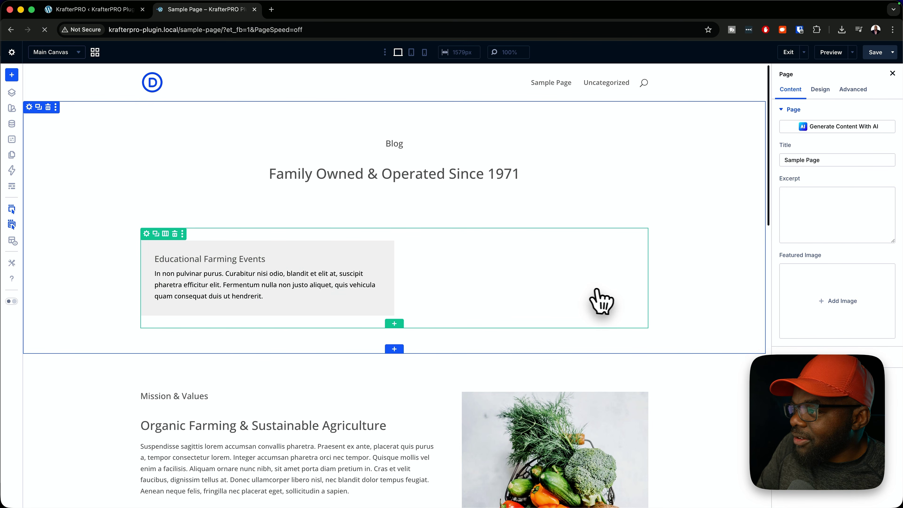
pyautogui.click(601, 295)
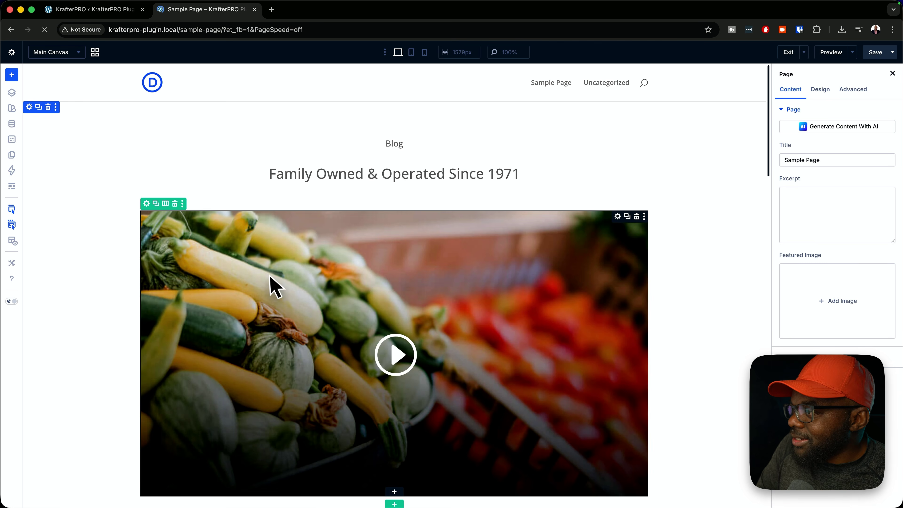
pyautogui.click(402, 144)
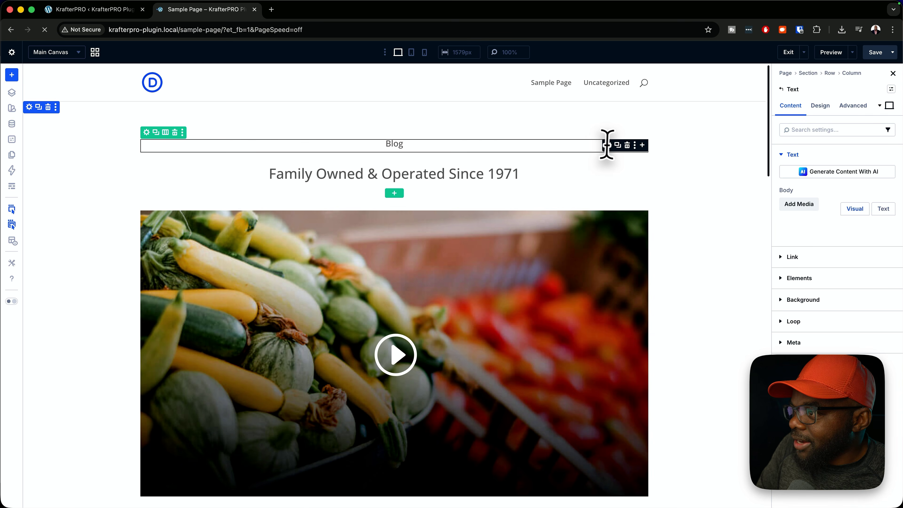
pyautogui.click(891, 89)
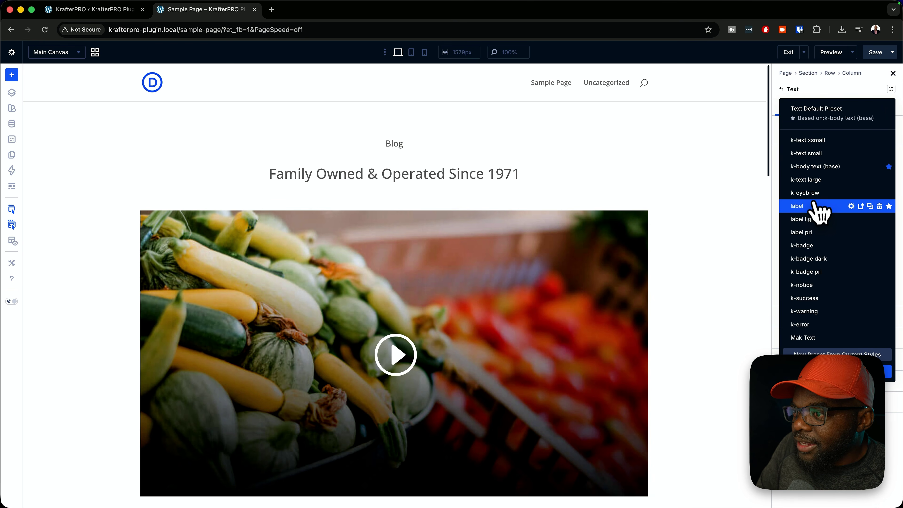
pyautogui.click(811, 209)
pyautogui.click(889, 88)
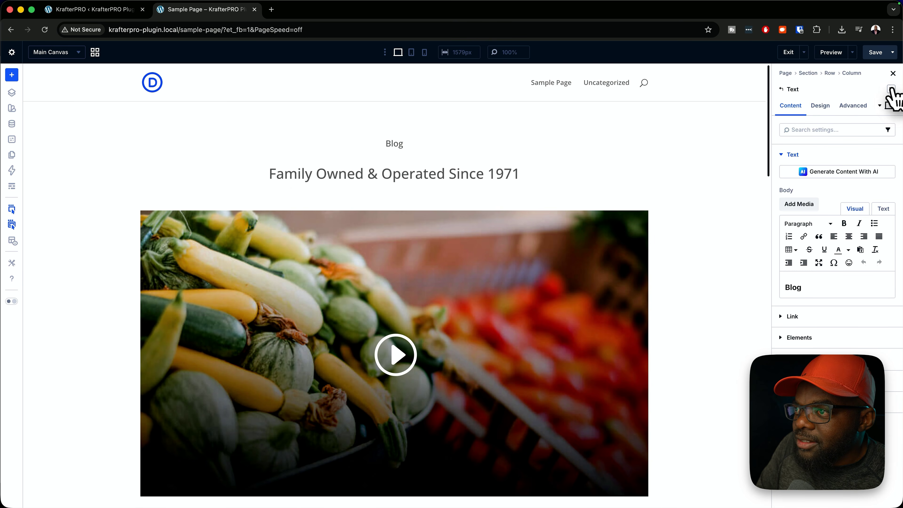
pyautogui.click(892, 89)
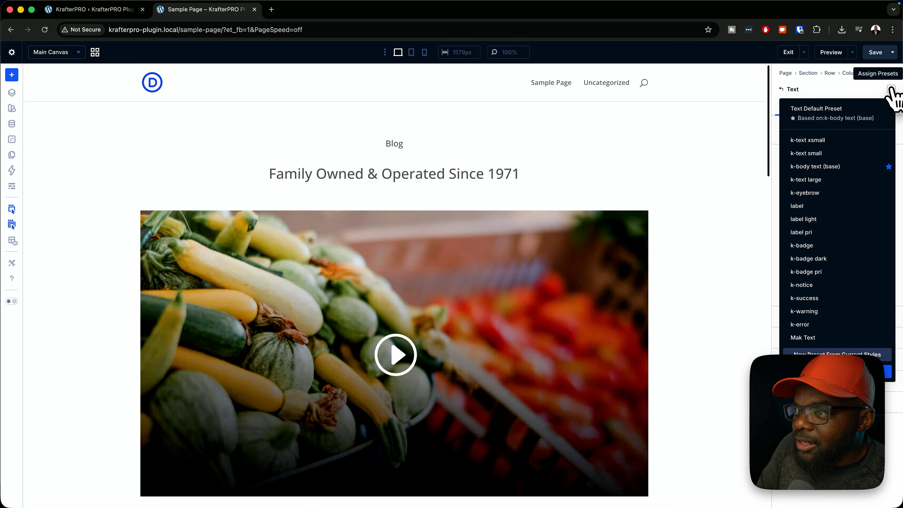
pyautogui.click(832, 194)
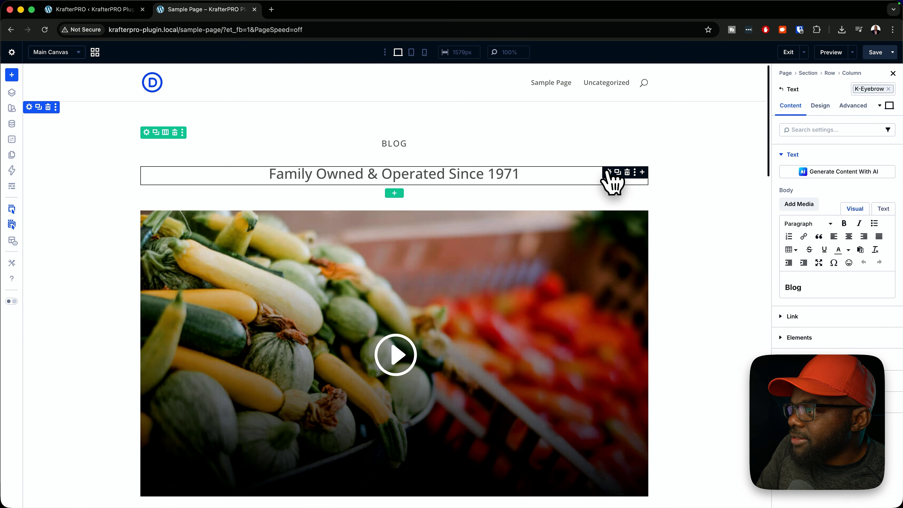
# - Copy the text "Family Owned & Operated Since 1971" from the text module below the Blog eyebrow
pyautogui.click(609, 172)
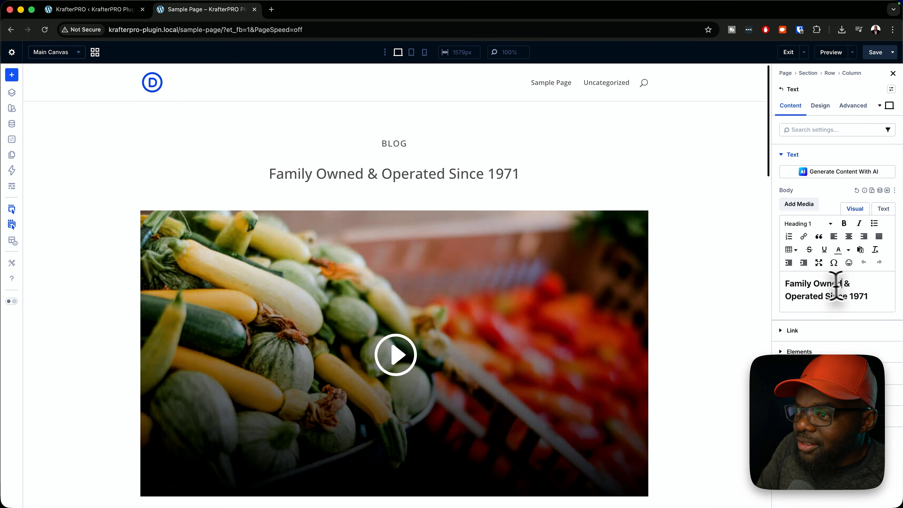
pyautogui.click(841, 284)
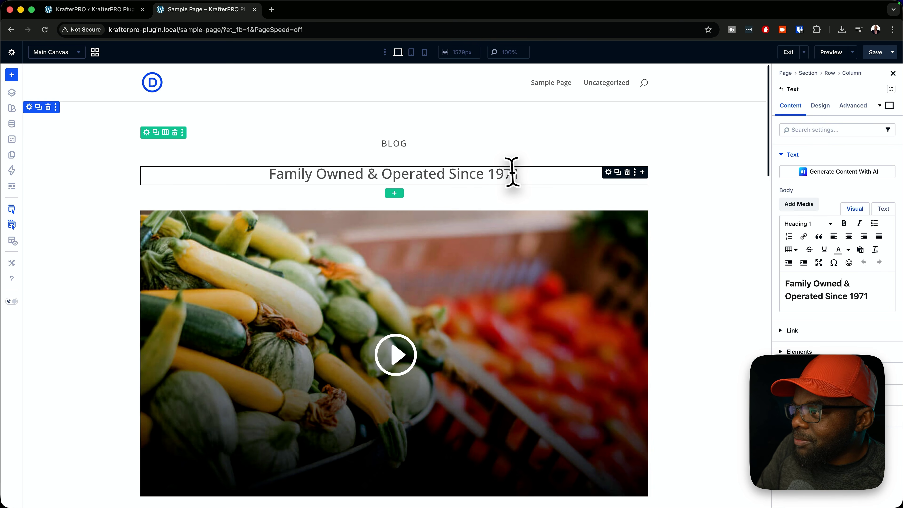
pyautogui.tripleClick(482, 174)
pyautogui.press('super+c')
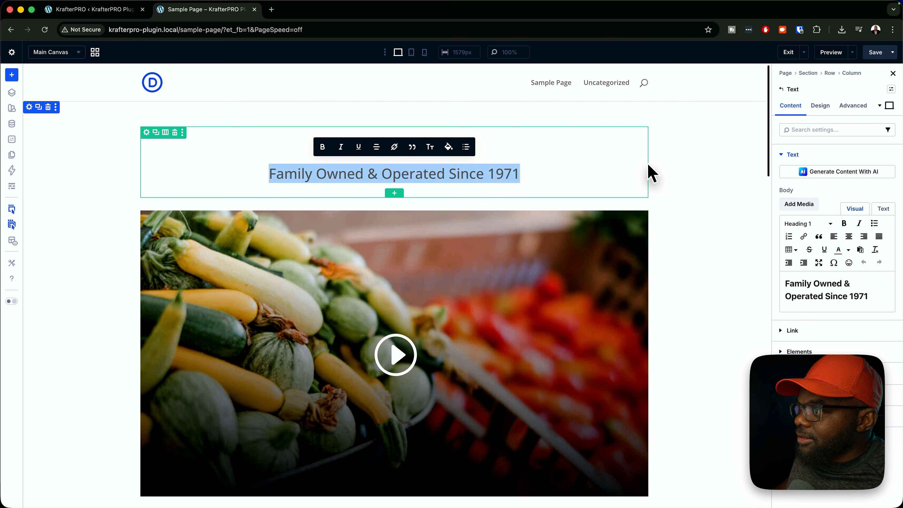
# - Insert a Heading module below that text module, fill it with the copied text, and delete the original text module
pyautogui.click(645, 176)
pyautogui.click(639, 174)
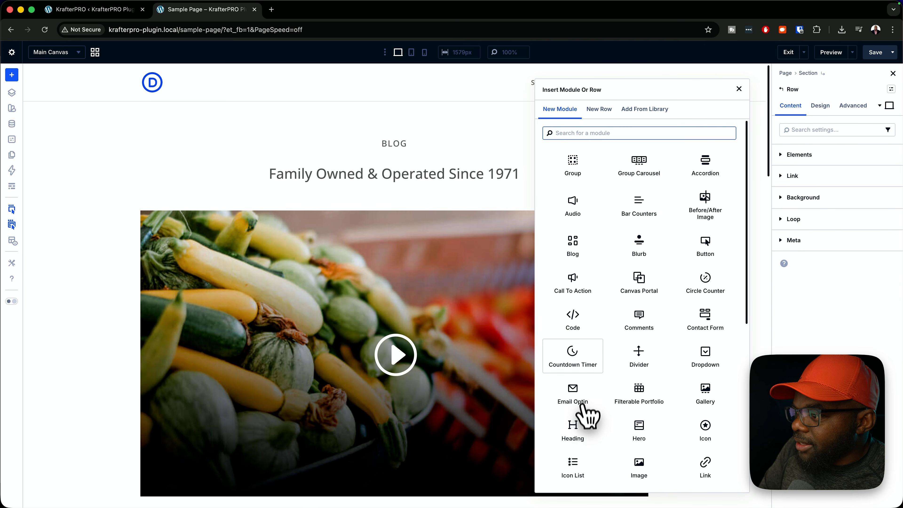
pyautogui.click(573, 431)
pyautogui.press('super+v')
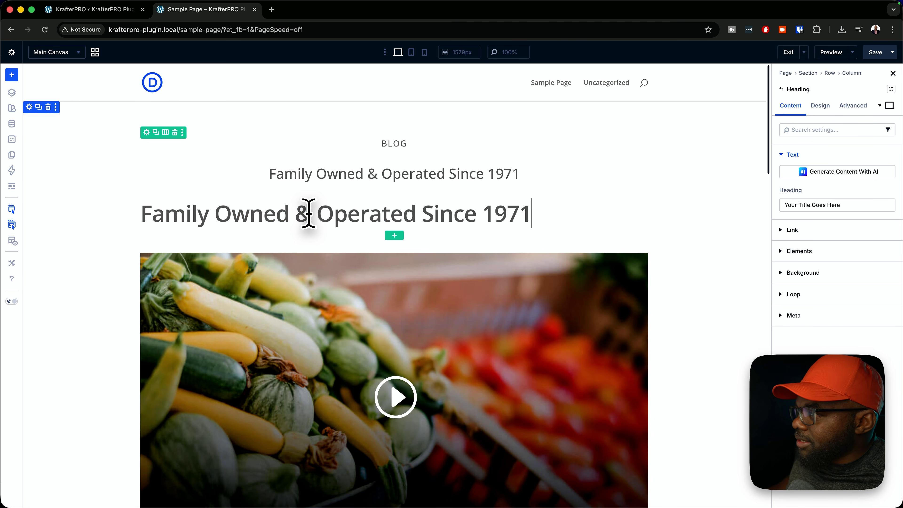
pyautogui.click(632, 174)
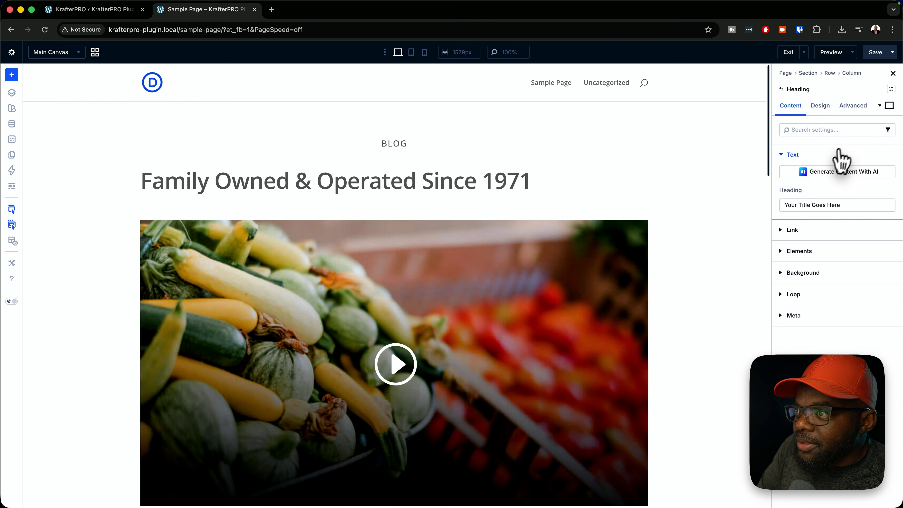
# - Assign the k-heading 1 preset to the new "Family Owned & Operated Since 1971" heading and center its heading text
pyautogui.click(705, 192)
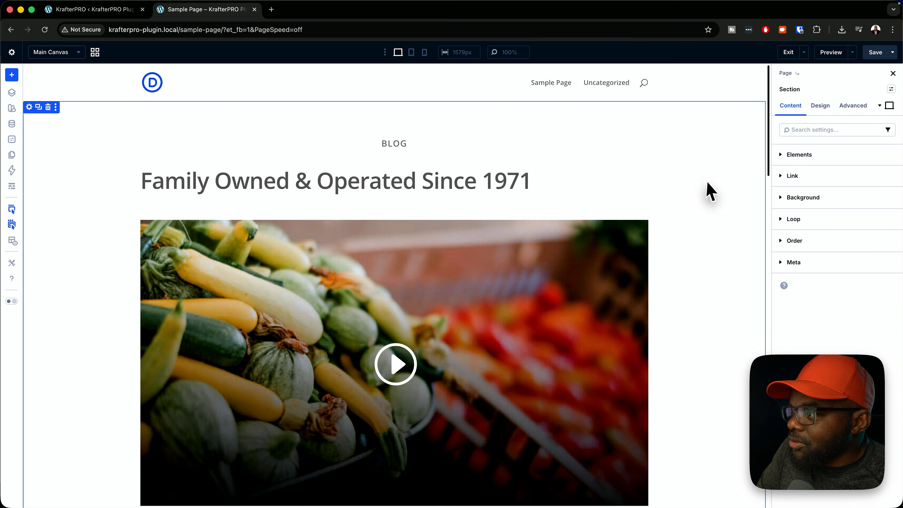
pyautogui.click(640, 179)
pyautogui.click(820, 105)
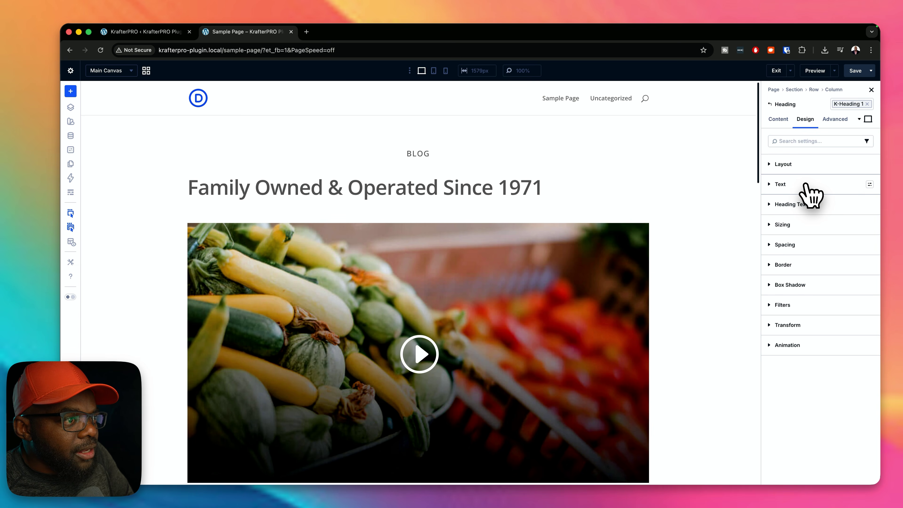
pyautogui.click(803, 206)
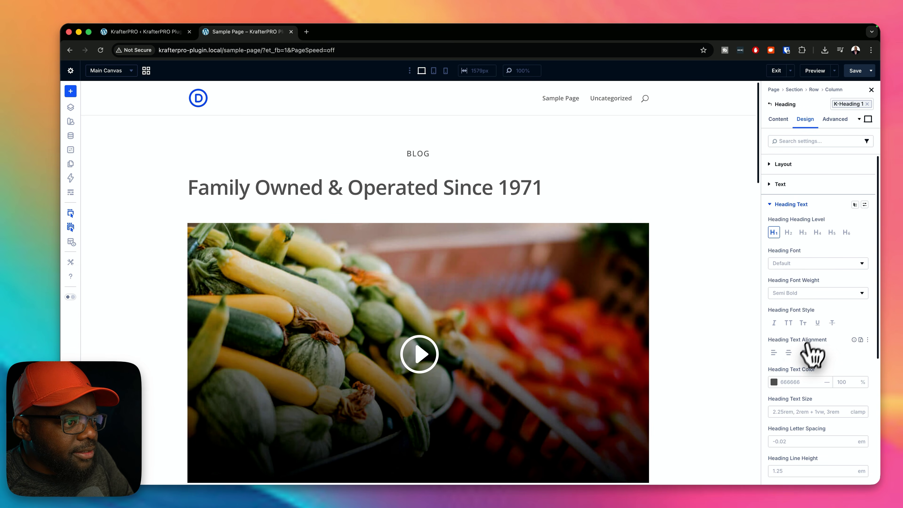
pyautogui.click(788, 352)
# - Assign the k-body text (base) preset to the paragraph text module under Educational Farming Events
pyautogui.scroll(-10, 548, 258)
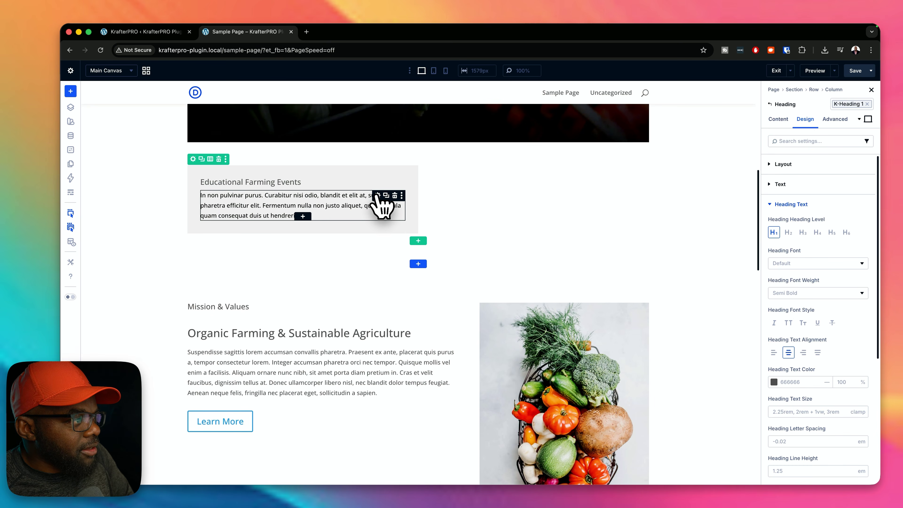
pyautogui.click(377, 195)
pyautogui.click(870, 104)
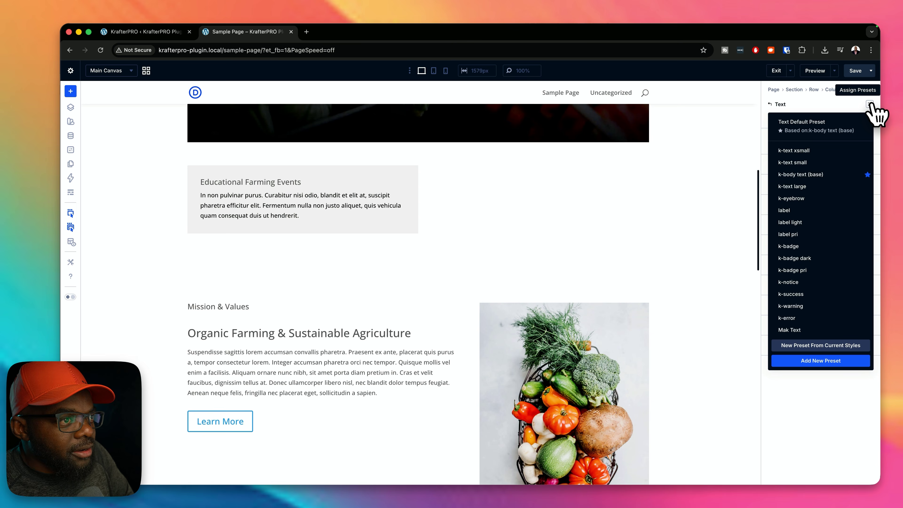
pyautogui.click(822, 174)
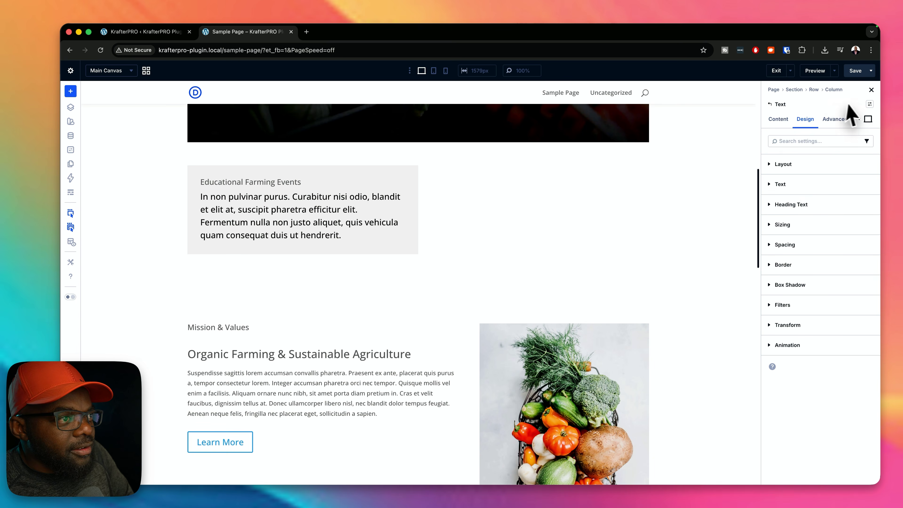
pyautogui.click(870, 105)
pyautogui.click(821, 175)
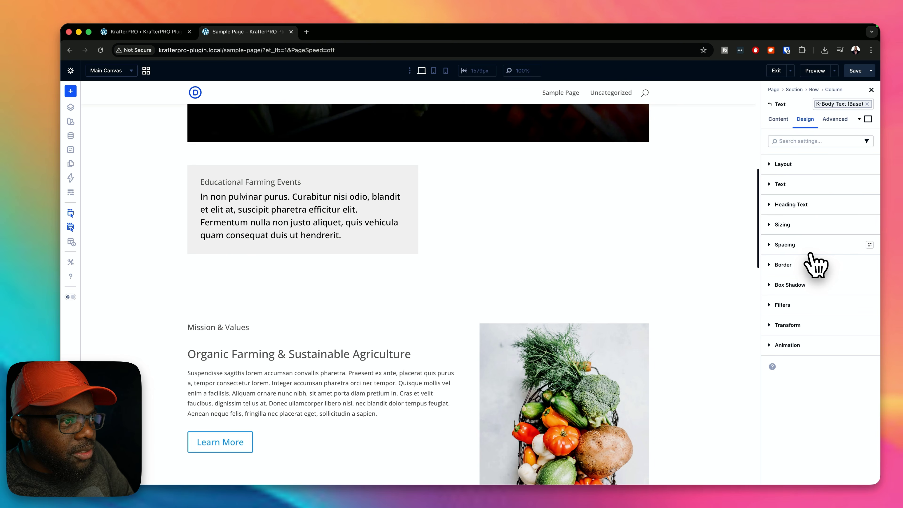
# - Open the text design settings of the paragraph under Educational Farming Events
pyautogui.click(861, 184)
pyautogui.click(811, 232)
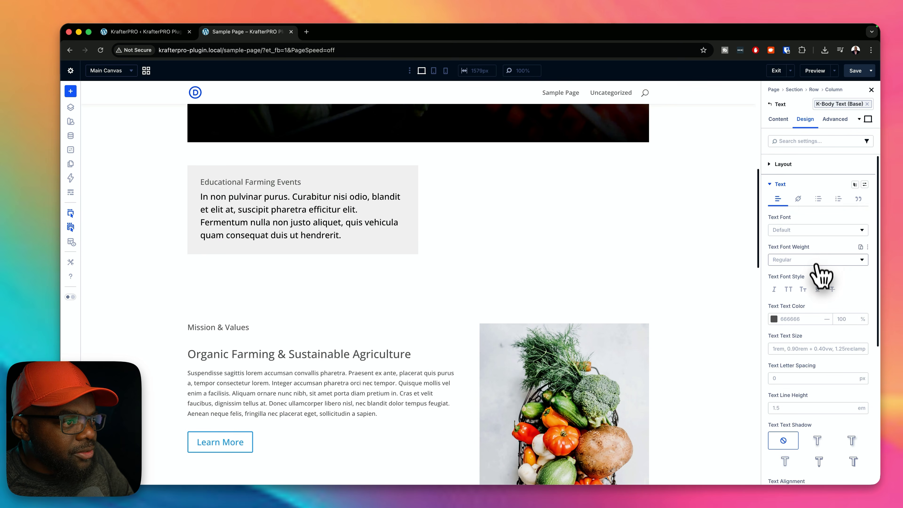